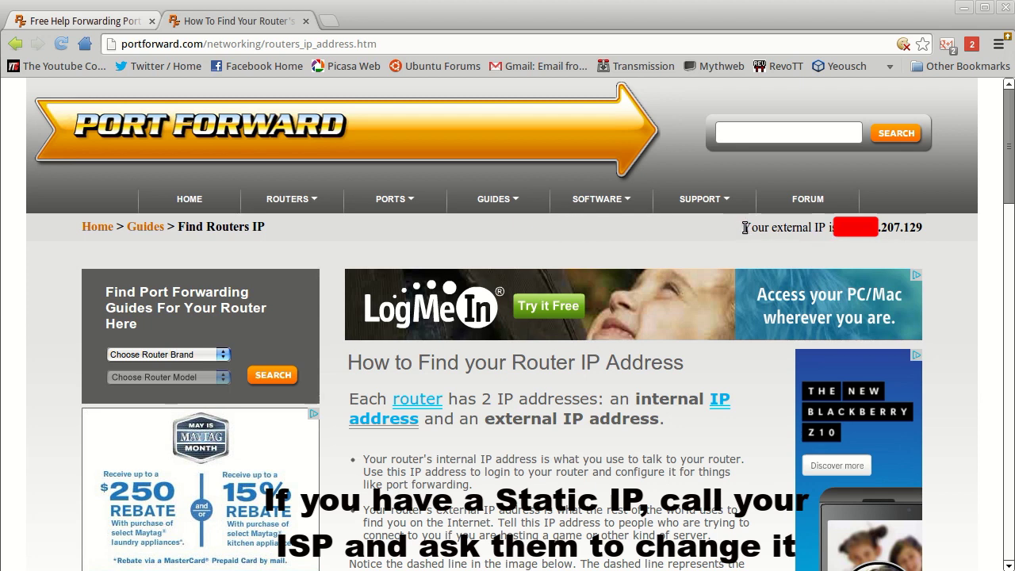
drag(743, 228, 926, 227)
click(925, 228)
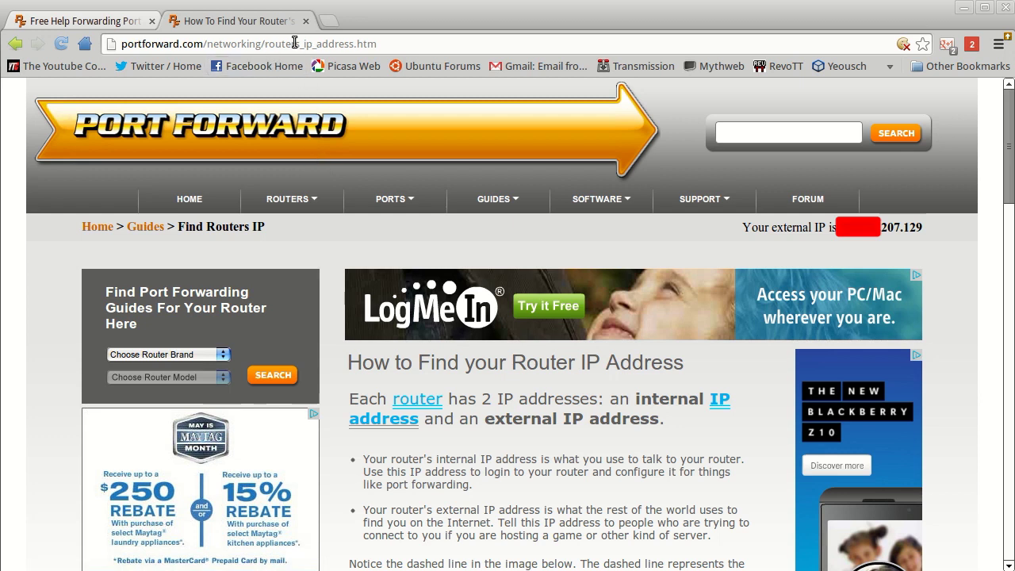
Scroll the guide down to the ipconfig screenshot showing Default Gateway 192.168.0.1
scroll(586, 443, down, 2)
scroll(584, 441, down, 2)
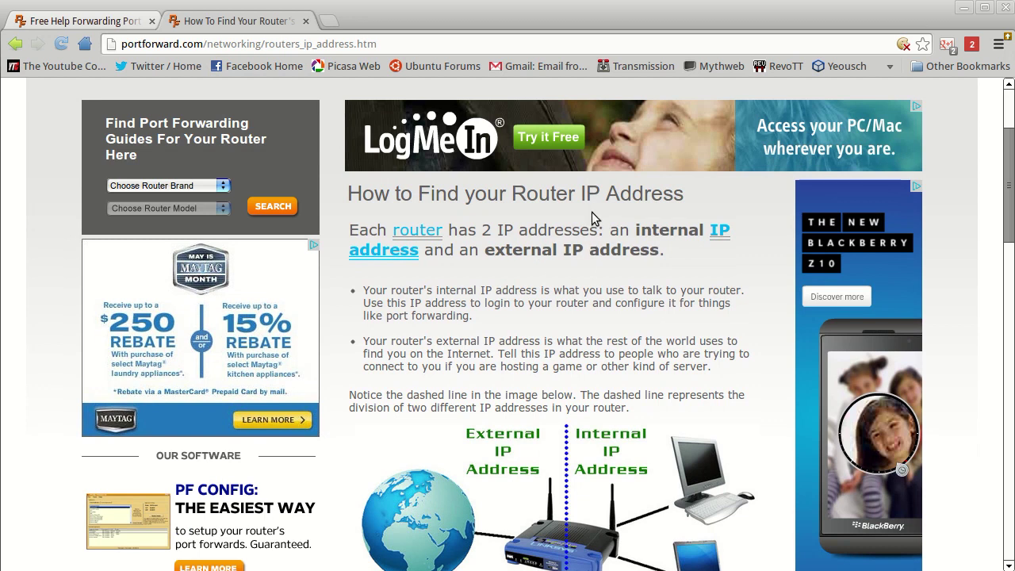
scroll(502, 363, down, 1)
scroll(502, 362, down, 2)
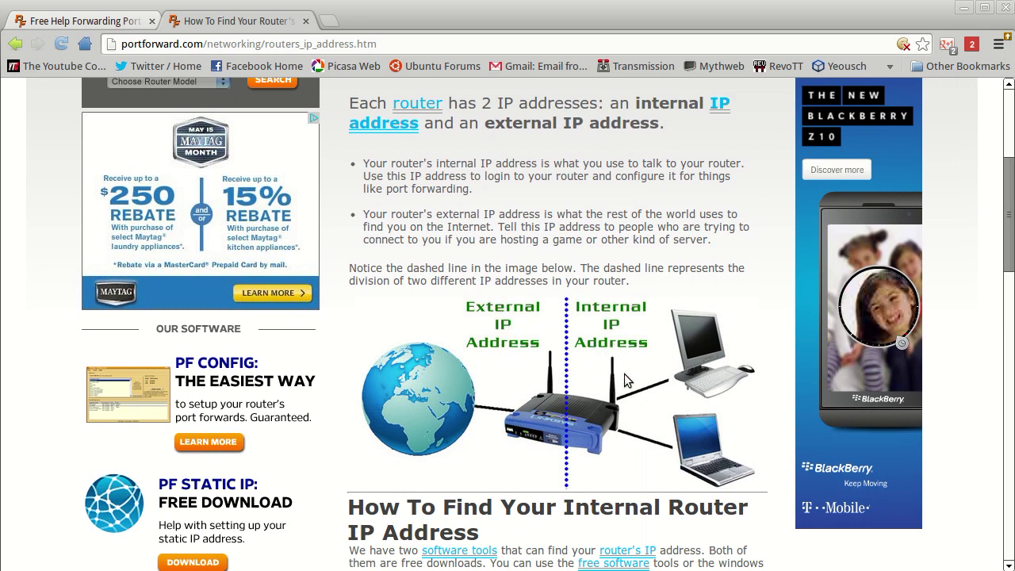
scroll(649, 394, down, 1)
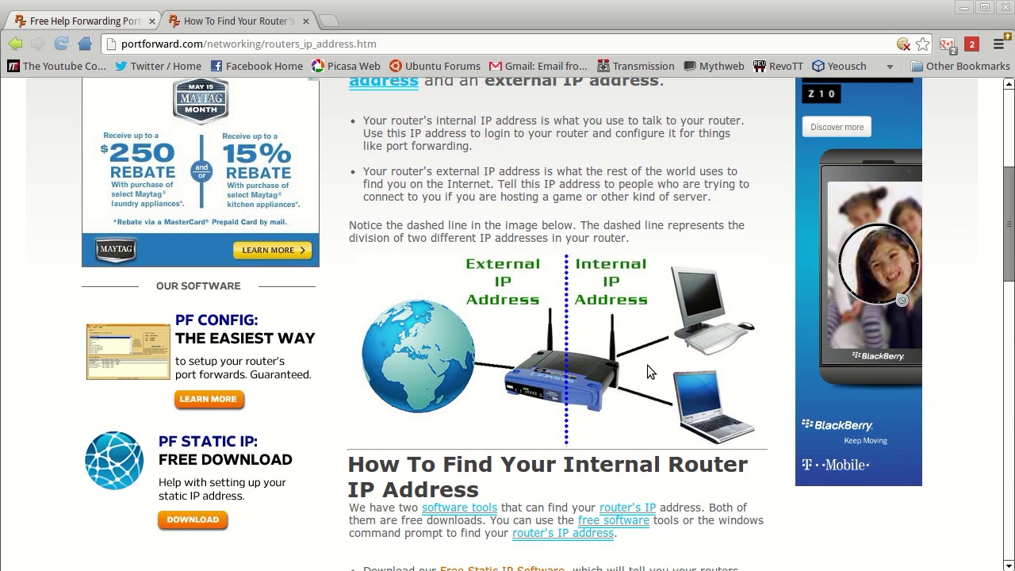
scroll(670, 428, down, 4)
scroll(670, 428, down, 4)
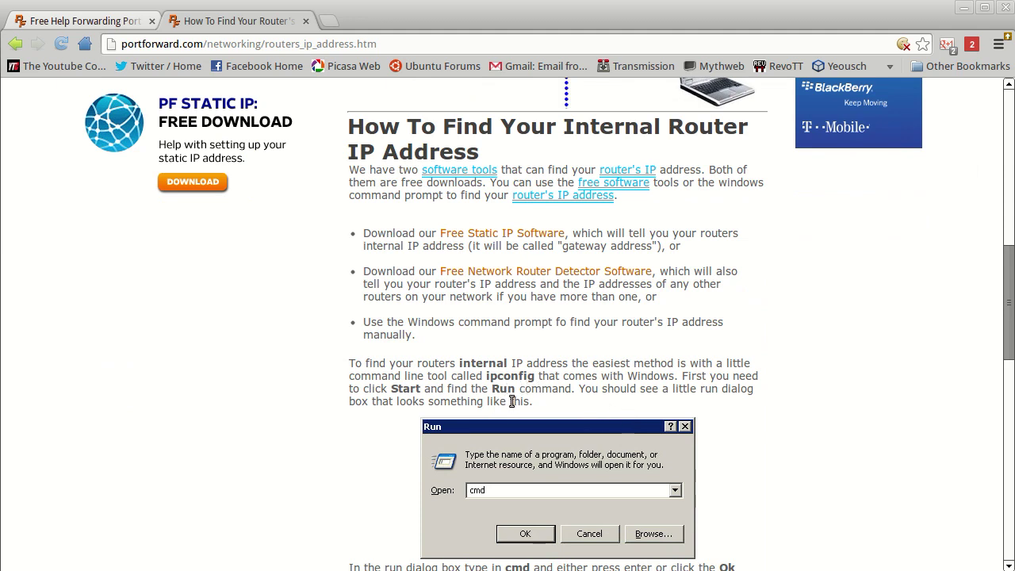
scroll(512, 400, down, 4)
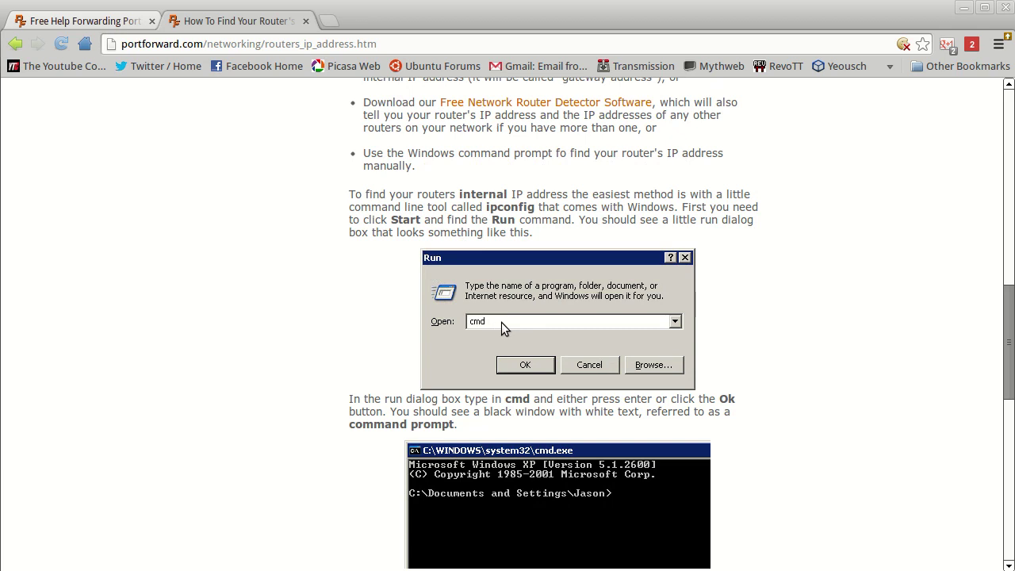
scroll(607, 357, down, 5)
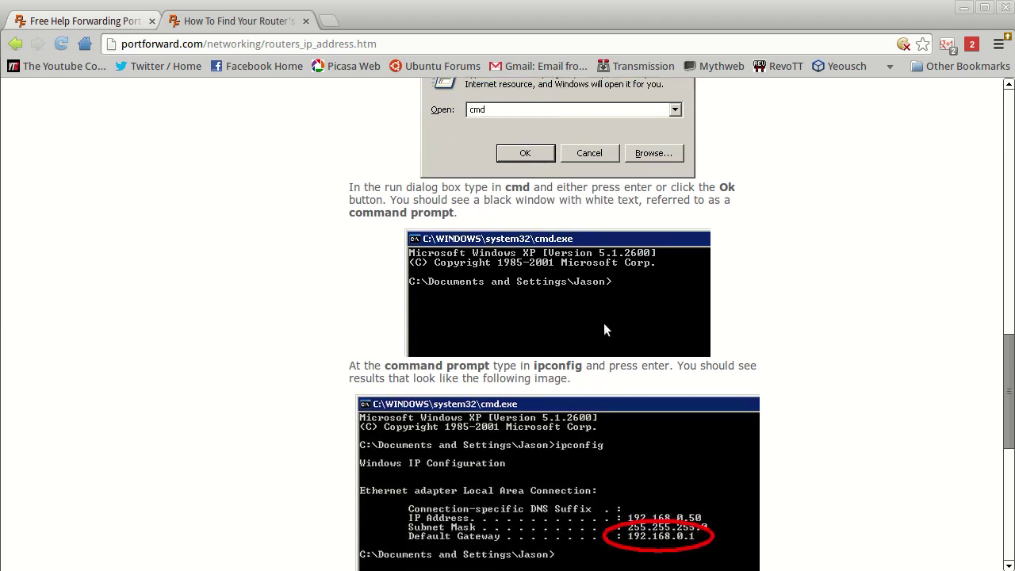
scroll(598, 337, down, 3)
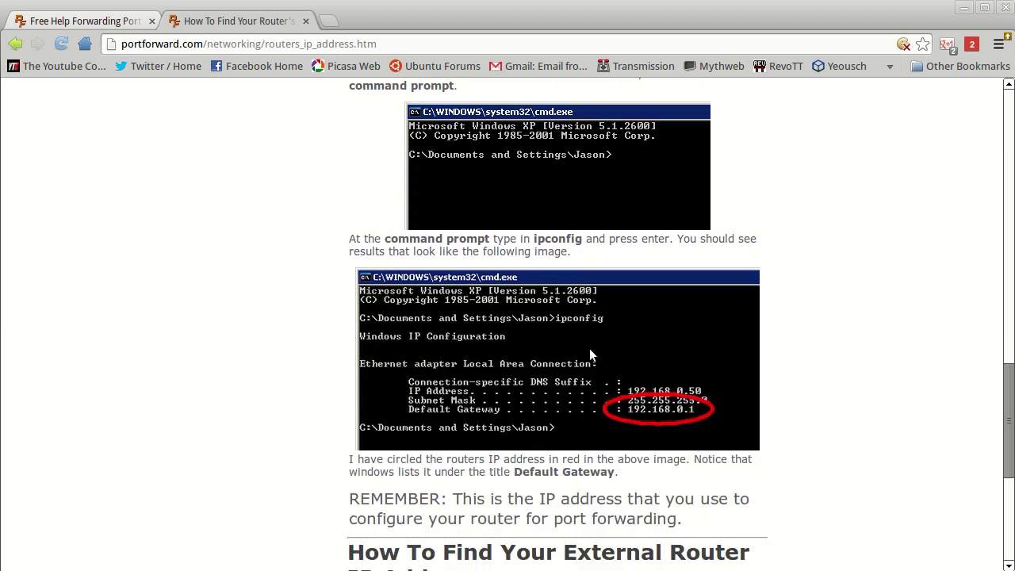
scroll(436, 421, down, 1)
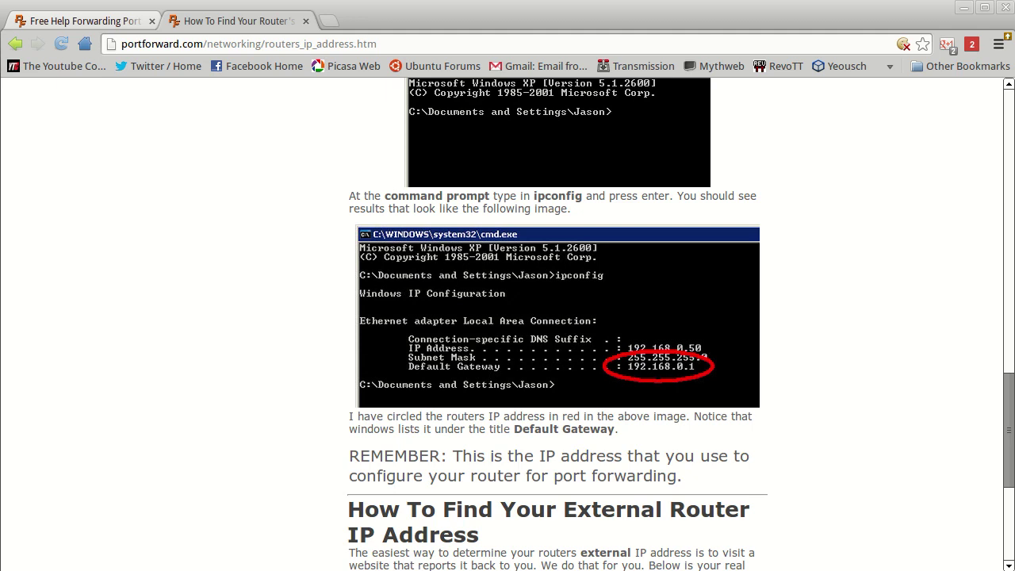
Run route in the enlarged terminal, highlight gateway 192.168.0.1, then minimize the terminal
key(alt+Tab)
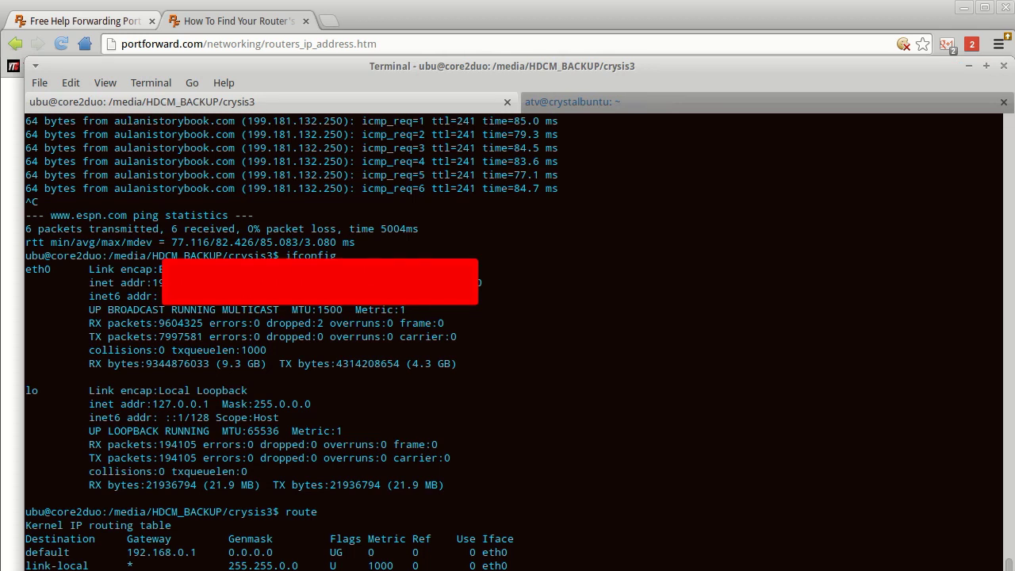
mouse_move(1004, 569)
mouse_down()
mouse_move(1003, 493)
mouse_move(1003, 560)
mouse_up()
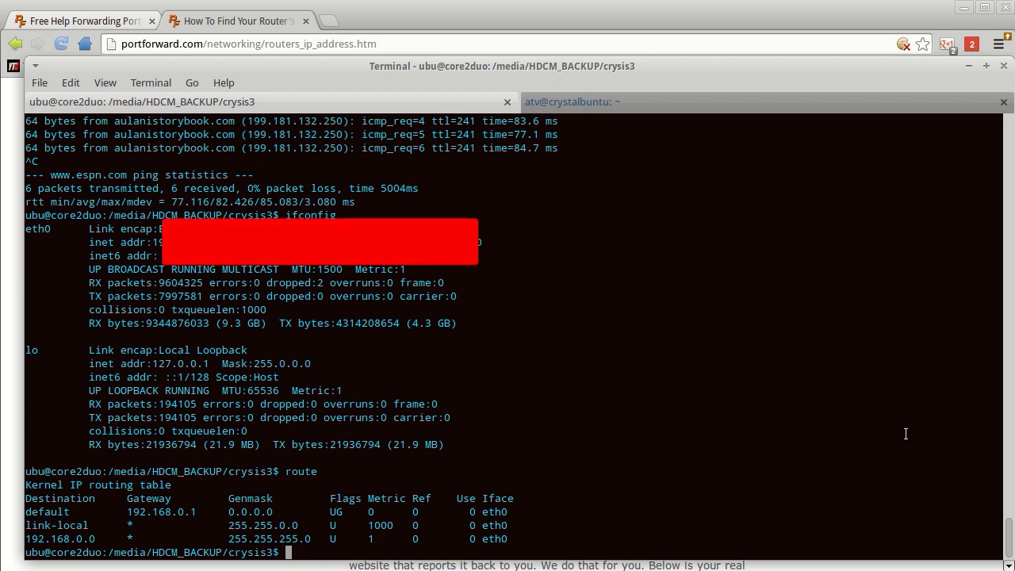
text(route)
key(Return)
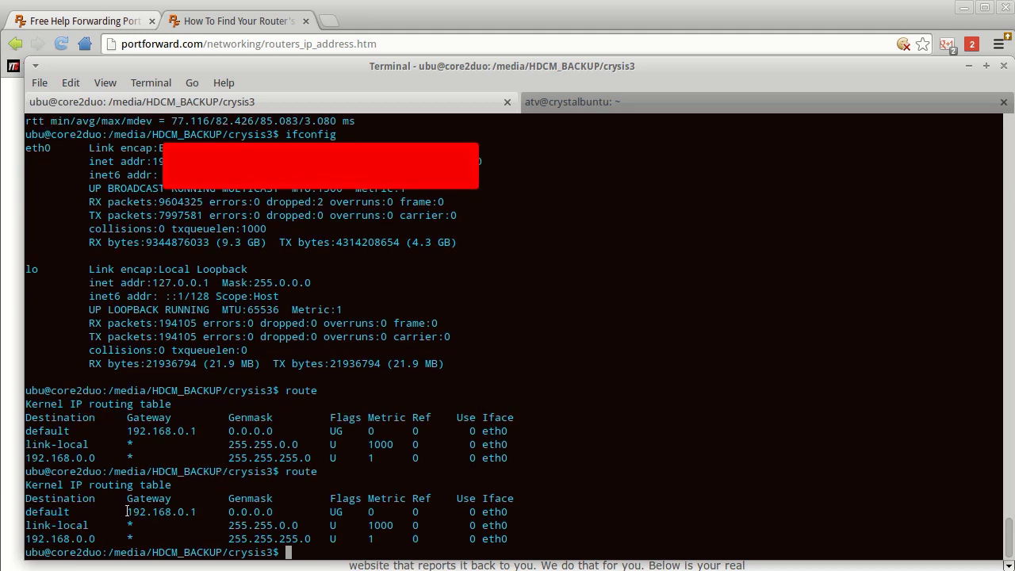
drag(129, 512, 195, 512)
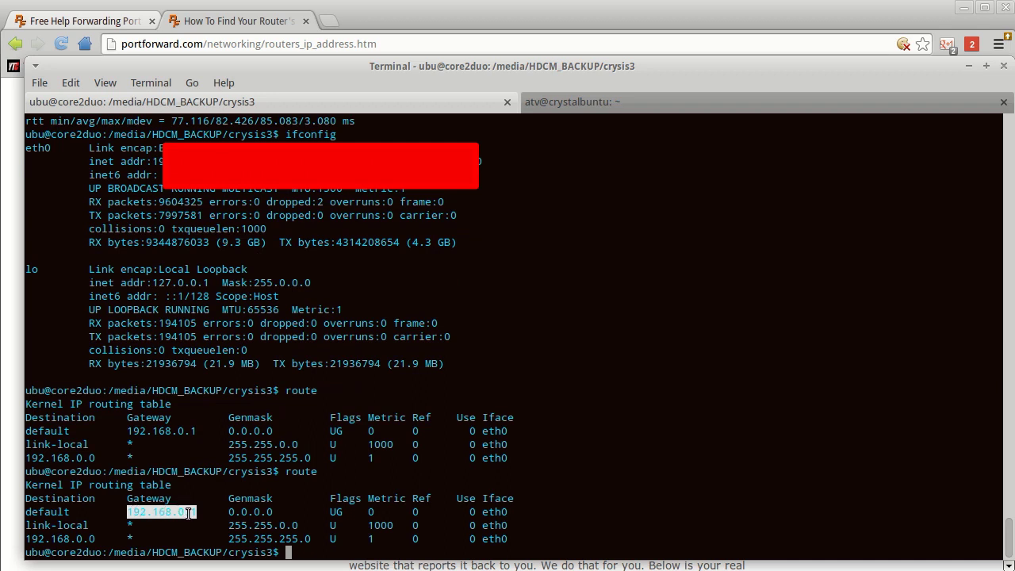
click(968, 67)
Strip the page path to load the portforward.com home page and open the router brand list
scroll(847, 338, up, 10)
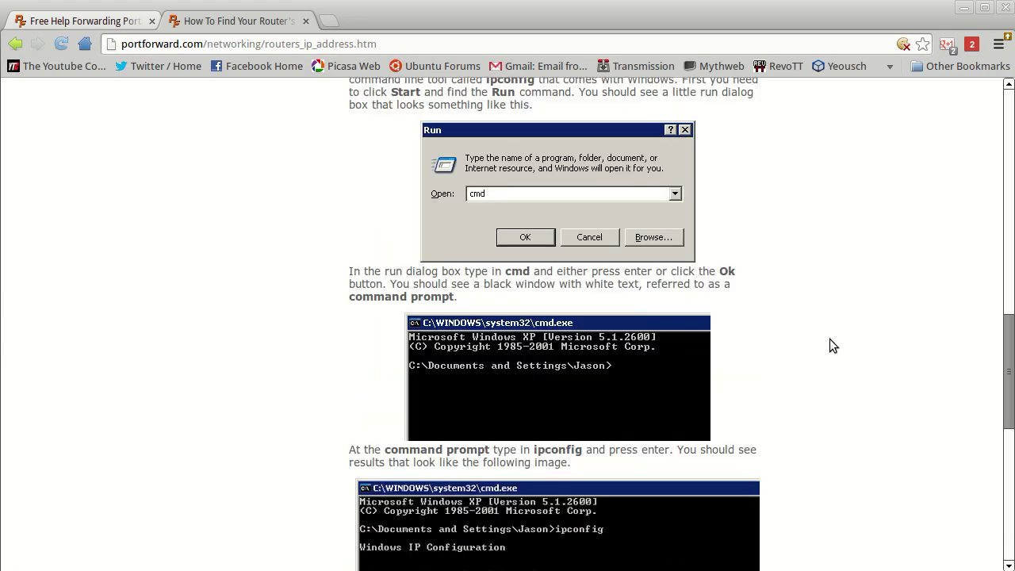
scroll(774, 325, up, 5)
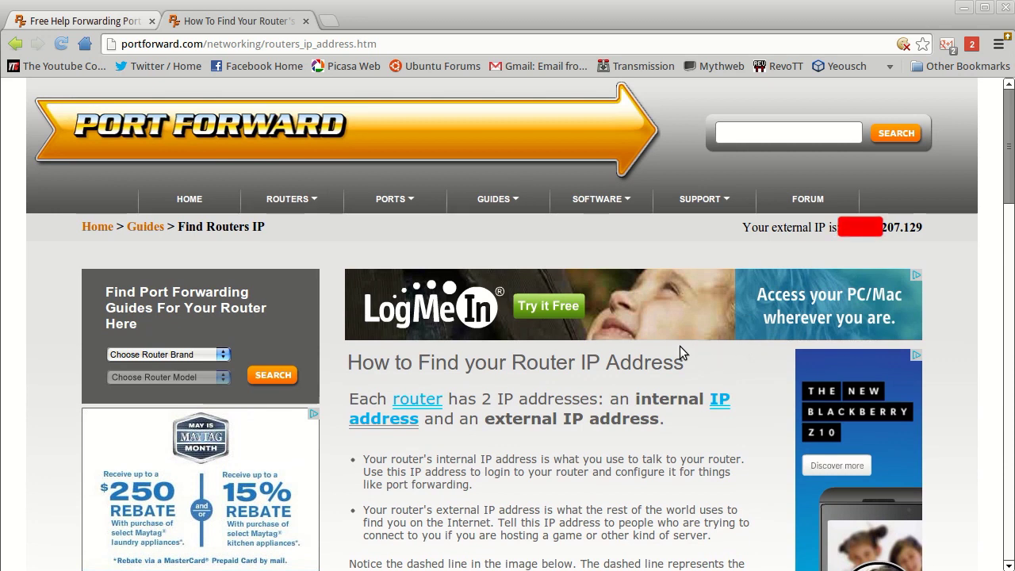
drag(207, 44, 397, 43)
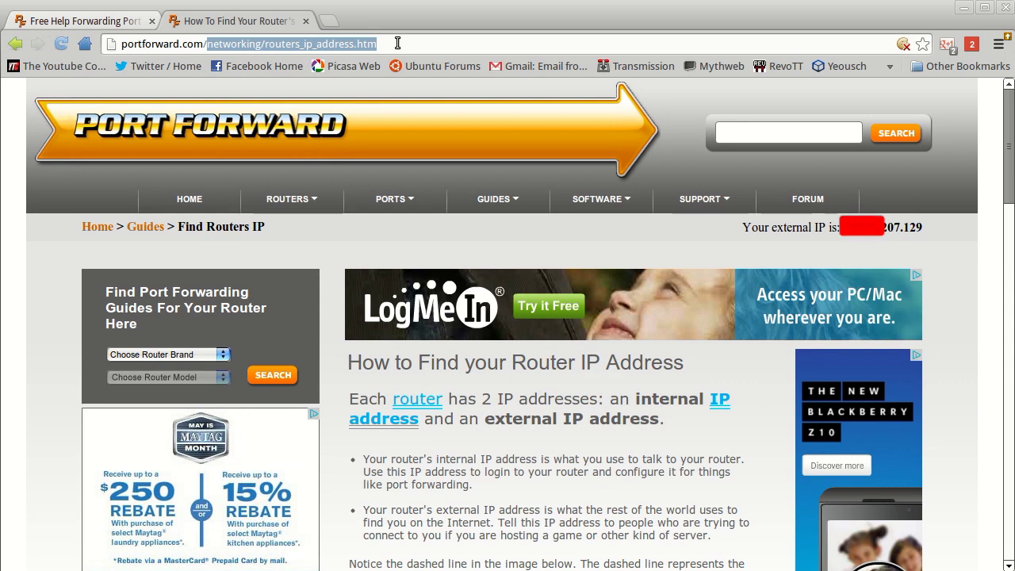
key(BackSpace)
key(Return)
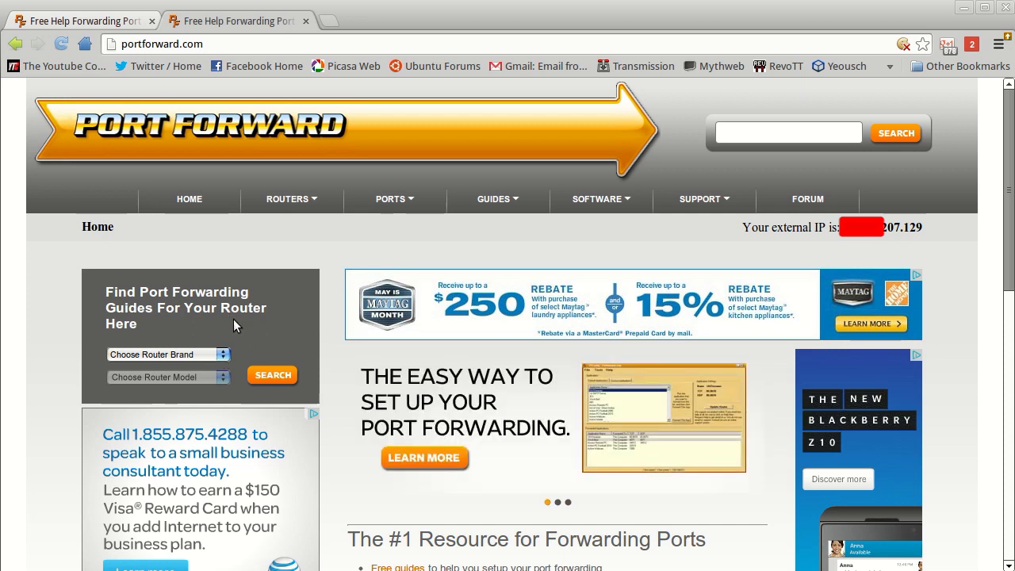
click(225, 361)
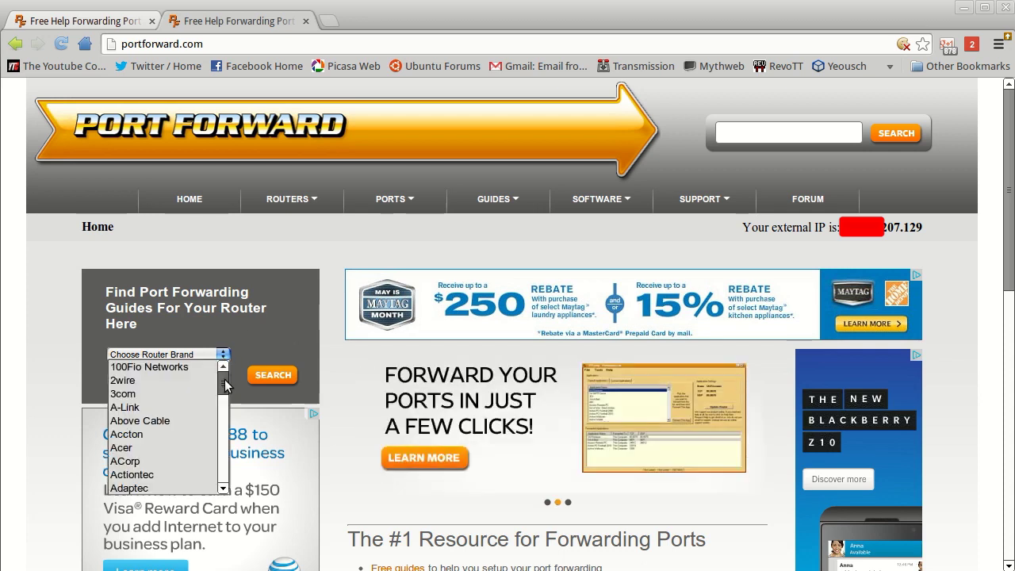
drag(226, 387, 226, 411)
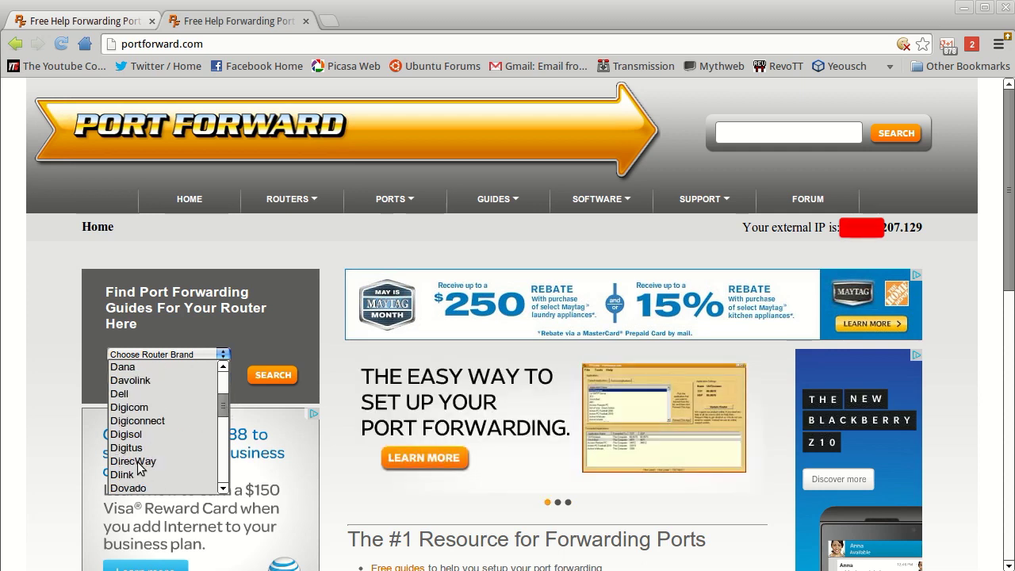
Set Dlink as the router brand and DIR-615 as the model in the guide finder
click(130, 476)
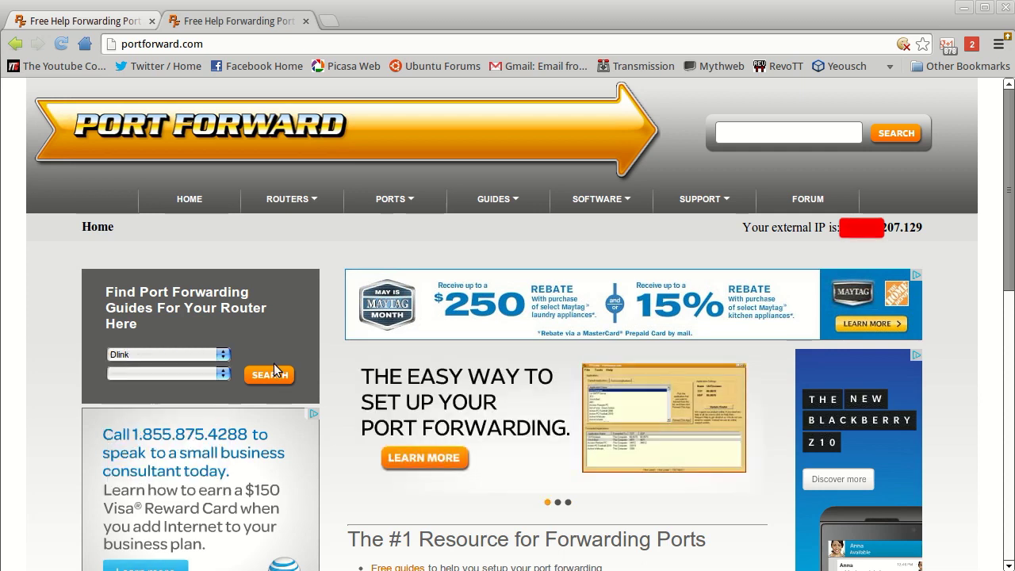
click(221, 373)
scroll(175, 443, down, 10)
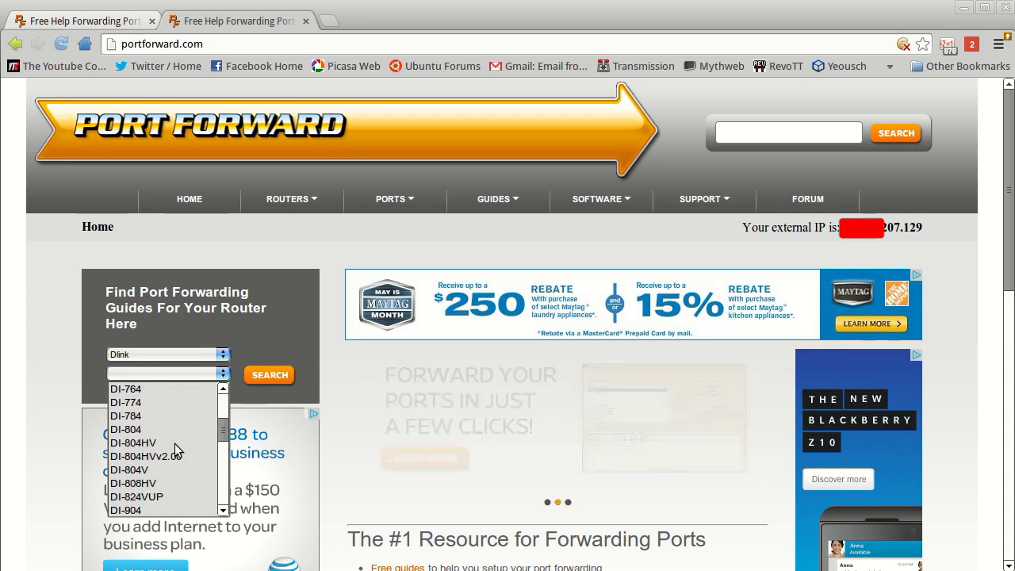
scroll(174, 443, down, 2)
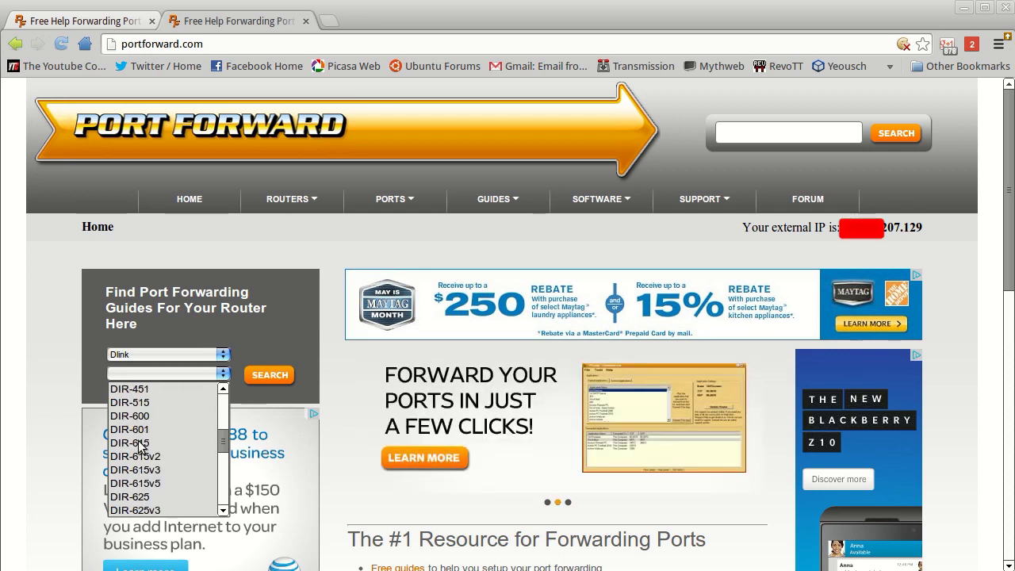
click(139, 443)
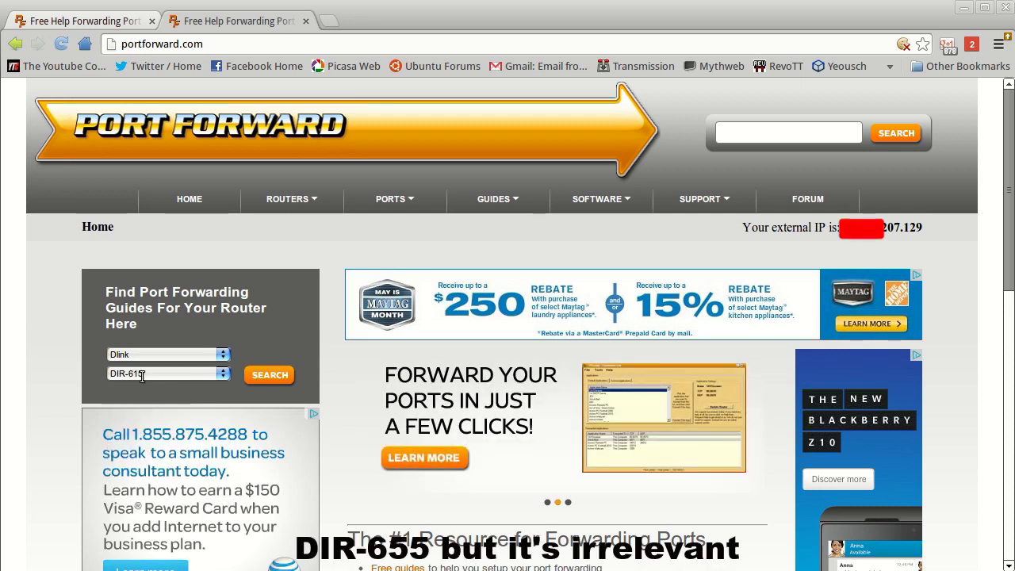
click(213, 375)
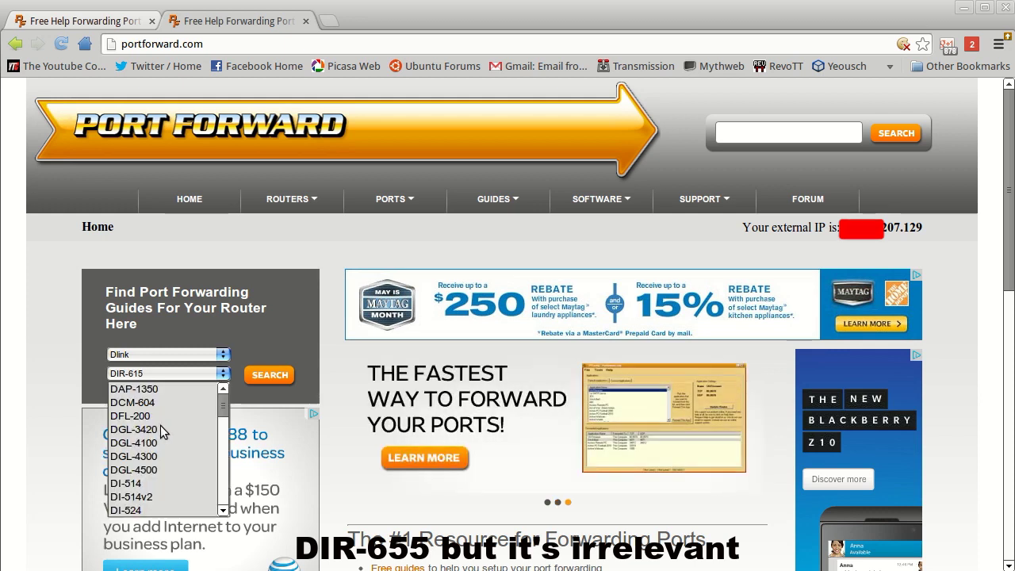
scroll(160, 430, down, 10)
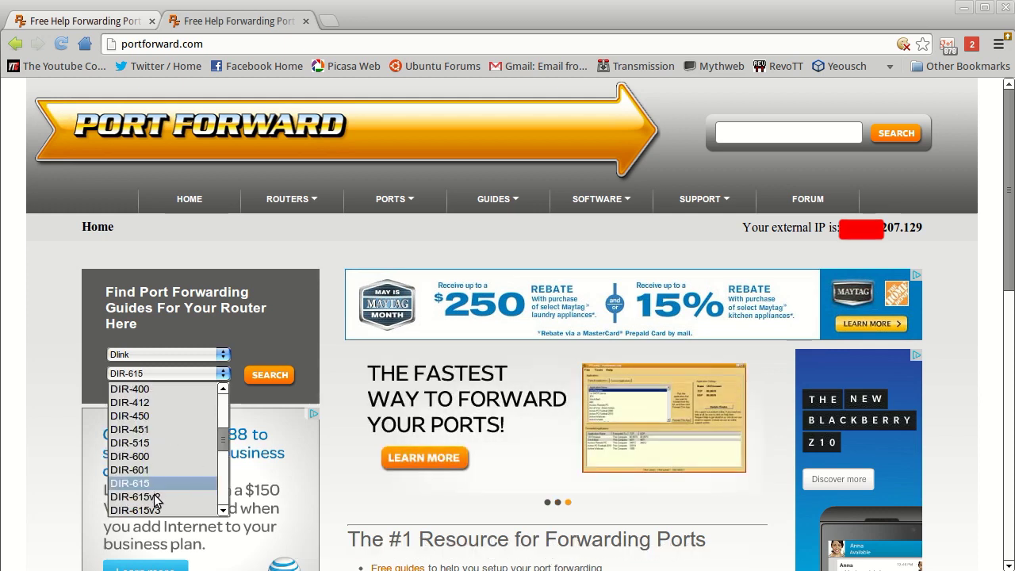
scroll(157, 499, down, 1)
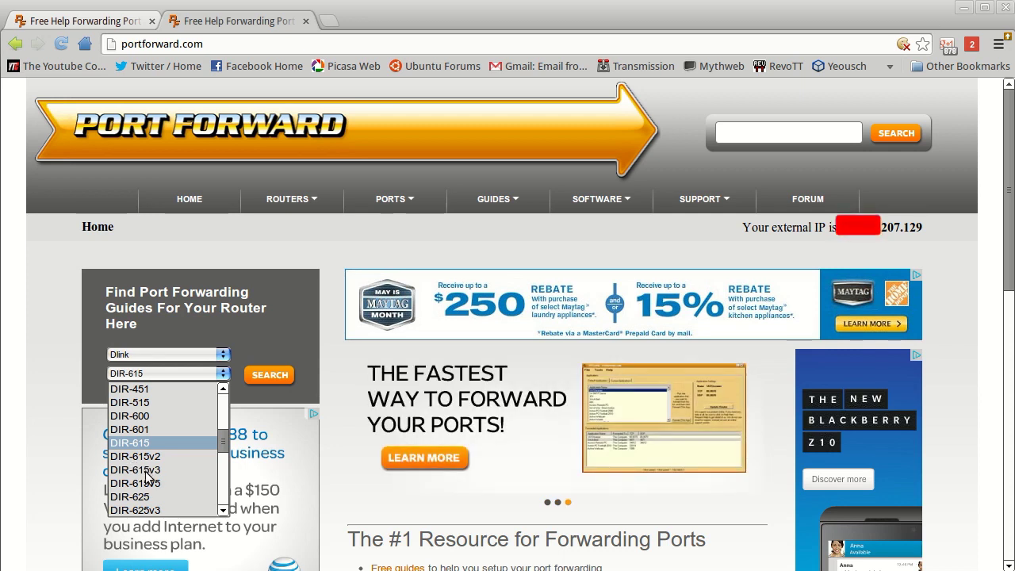
Search DIR-615 guides, close the PFConfig promotion, and browse the DIR-615 guide list
click(273, 377)
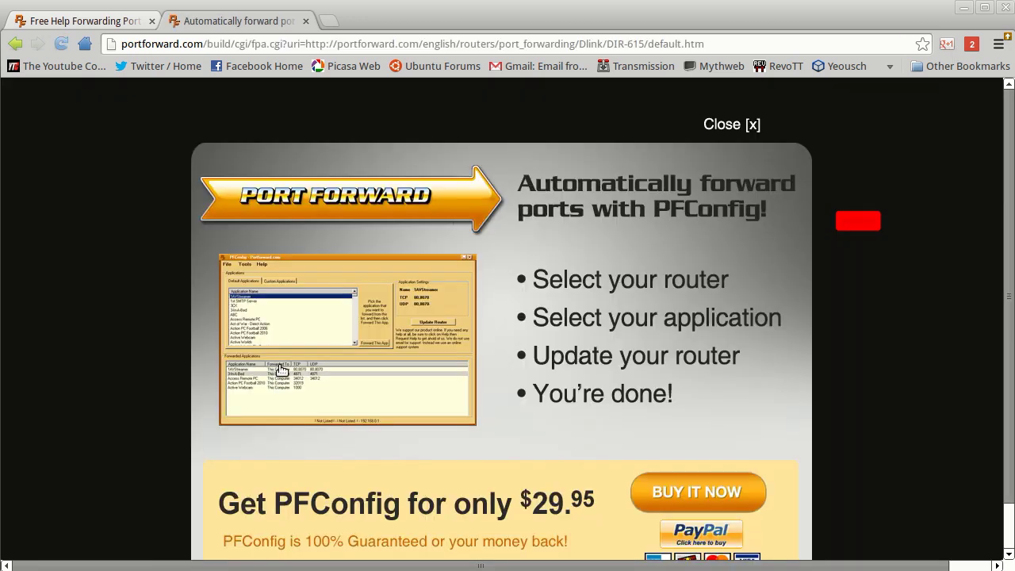
click(729, 125)
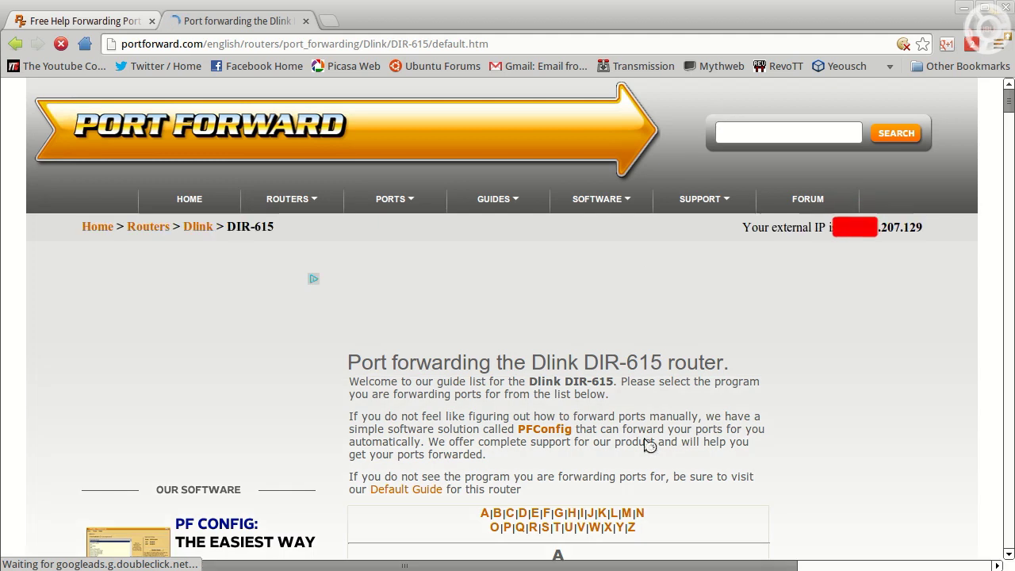
scroll(658, 441, down, 1)
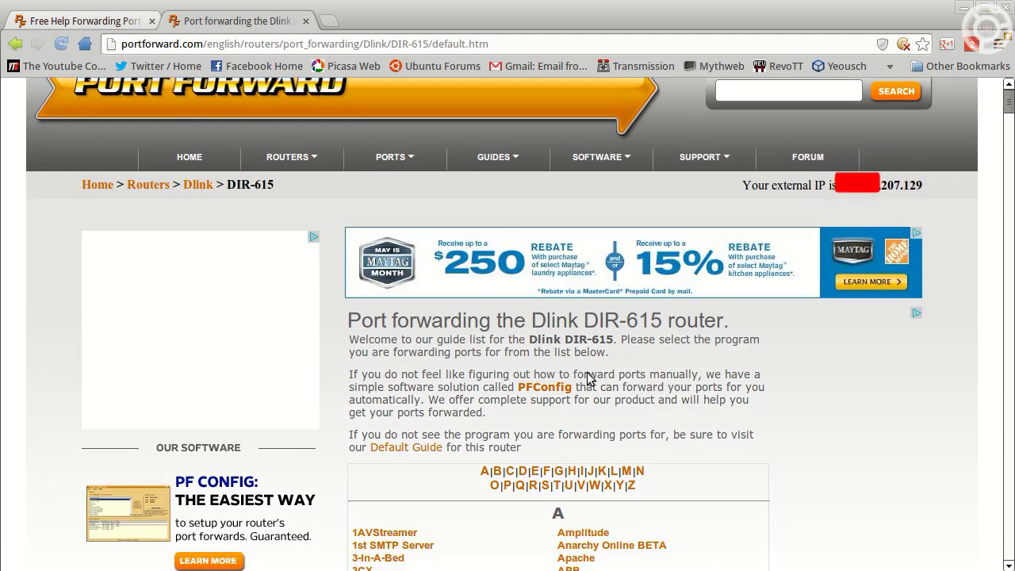
scroll(369, 388, down, 8)
scroll(559, 257, up, 5)
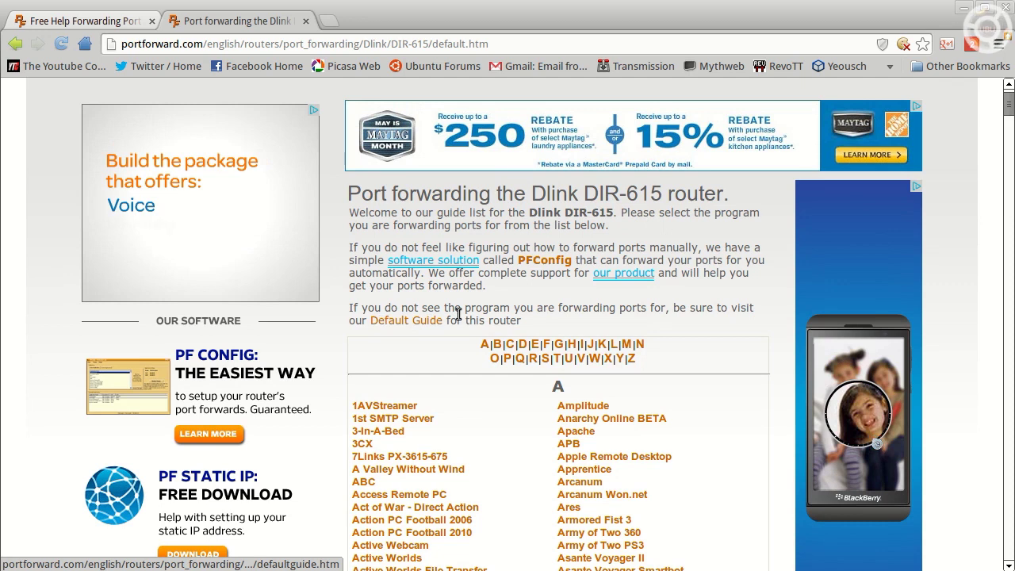
click(400, 323)
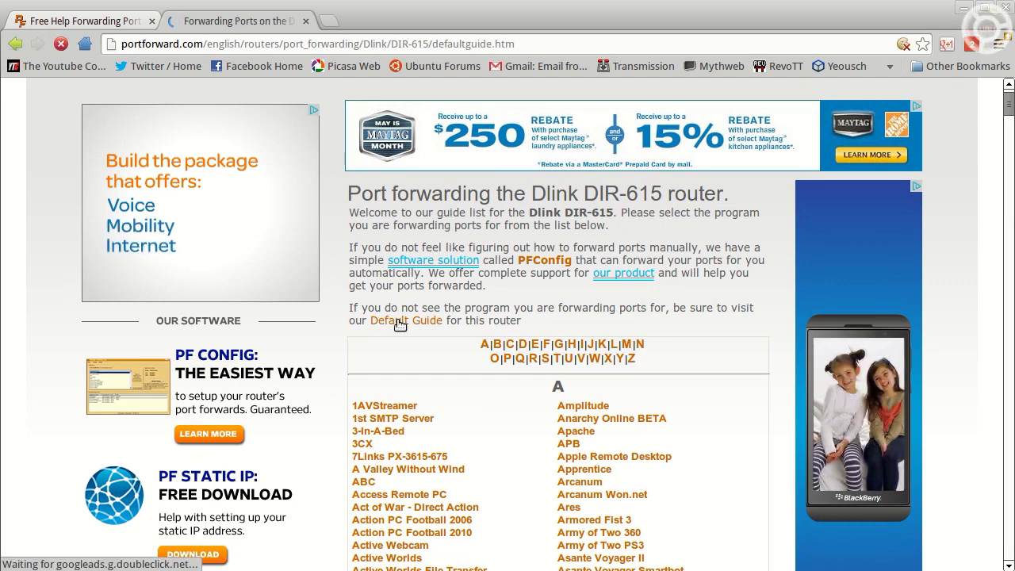
scroll(565, 432, down, 2)
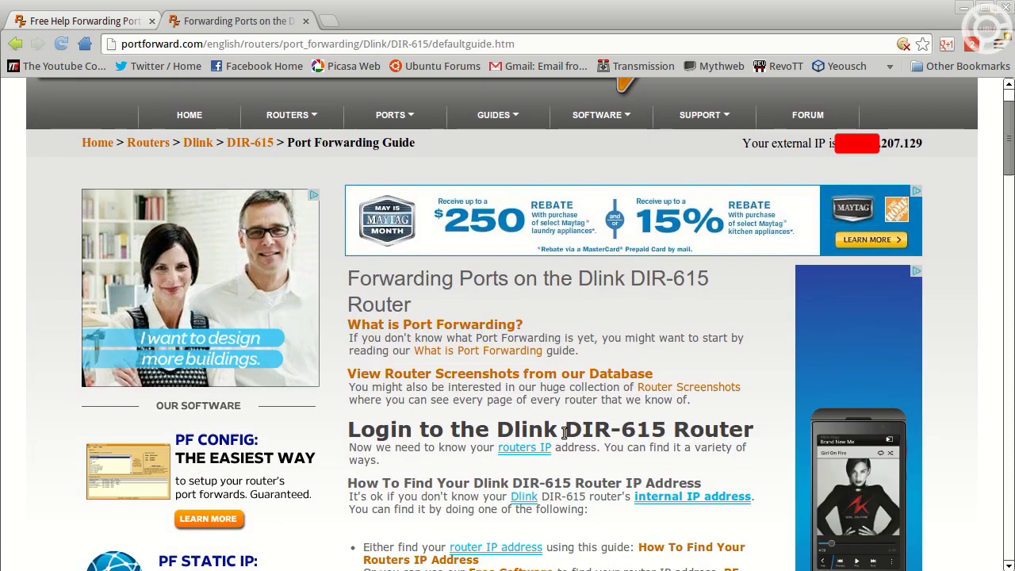
scroll(564, 432, down, 7)
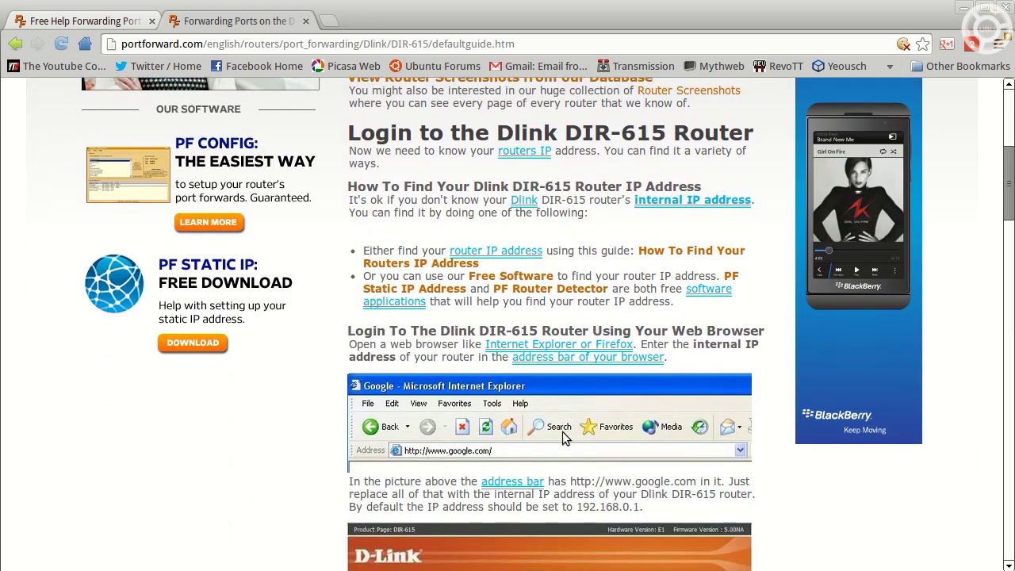
scroll(562, 431, down, 4)
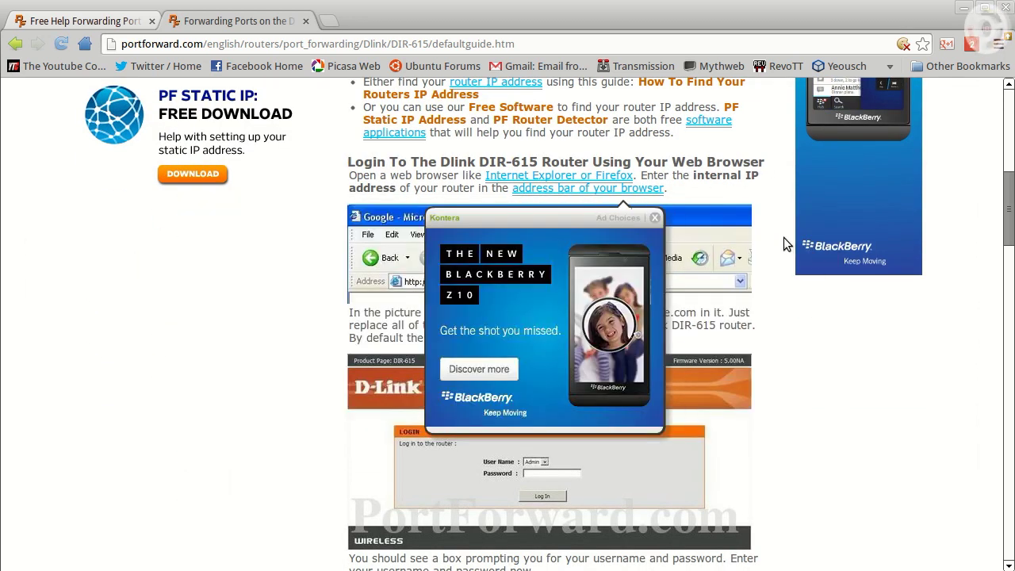
scroll(770, 283, down, 4)
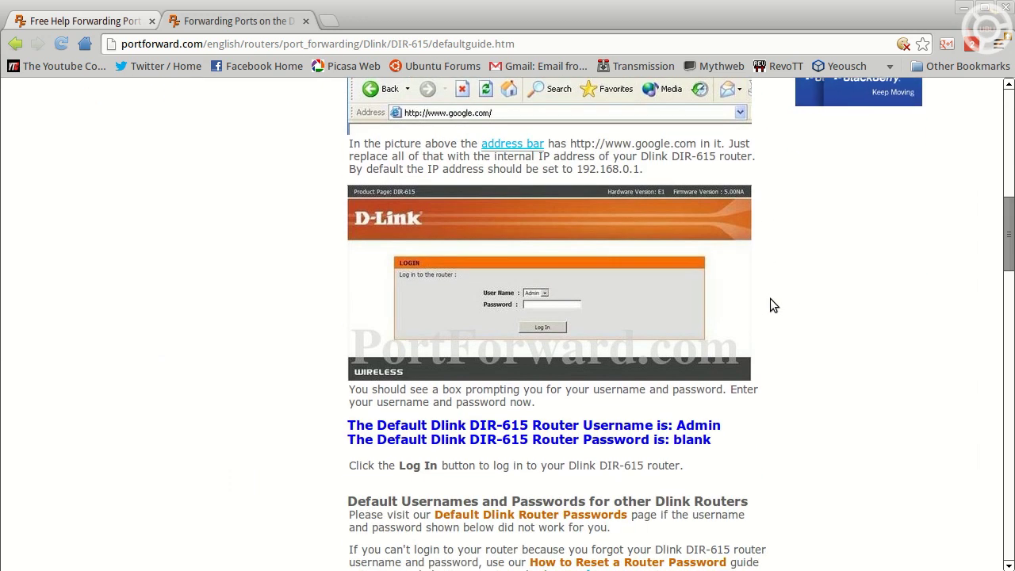
drag(355, 428, 725, 428)
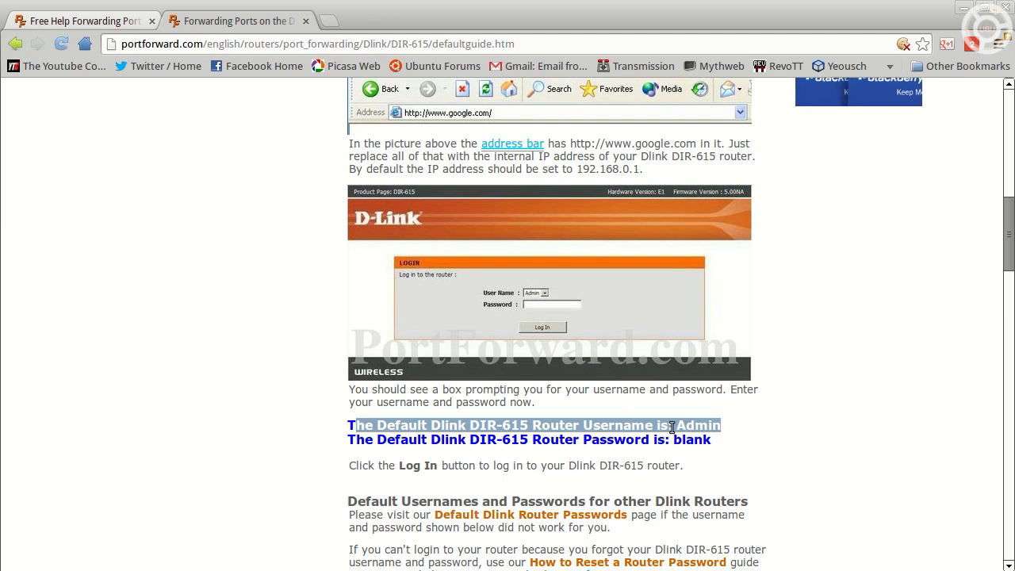
drag(349, 440, 721, 435)
scroll(713, 433, up, 4)
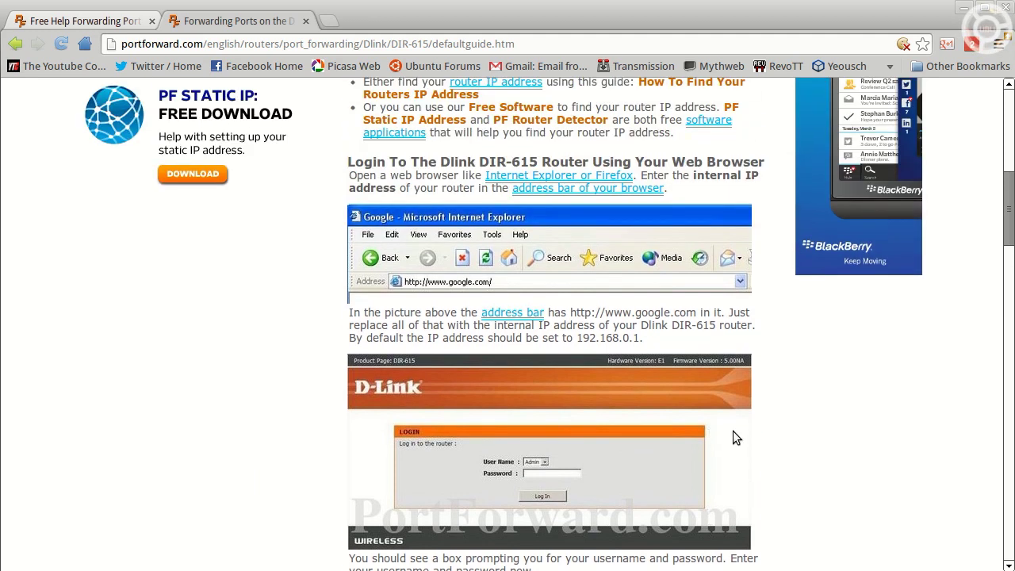
scroll(732, 431, up, 6)
scroll(738, 458, up, 3)
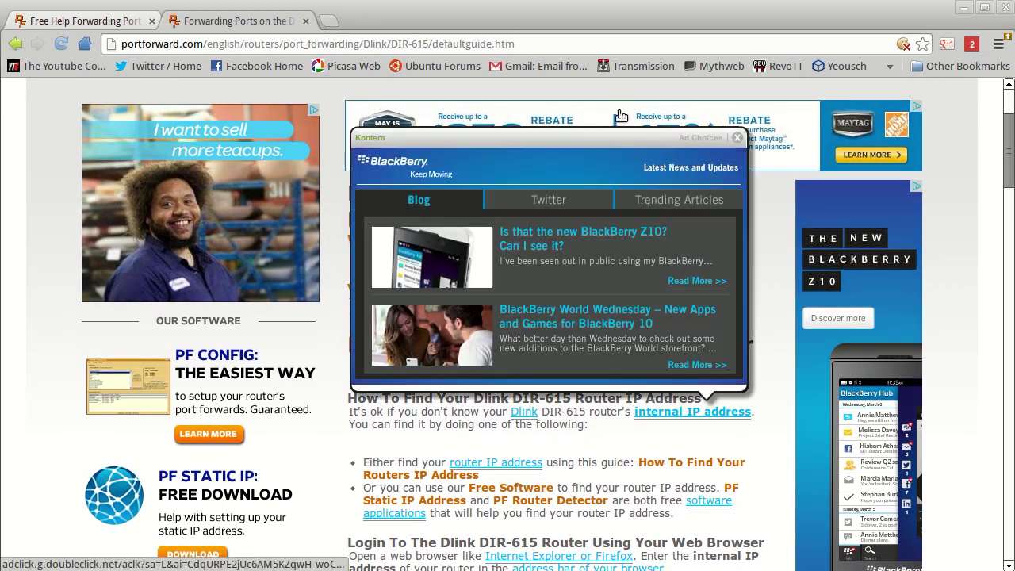
In a new tab, load 192.168.0.1 and log in to the D-Link router admin
click(327, 21)
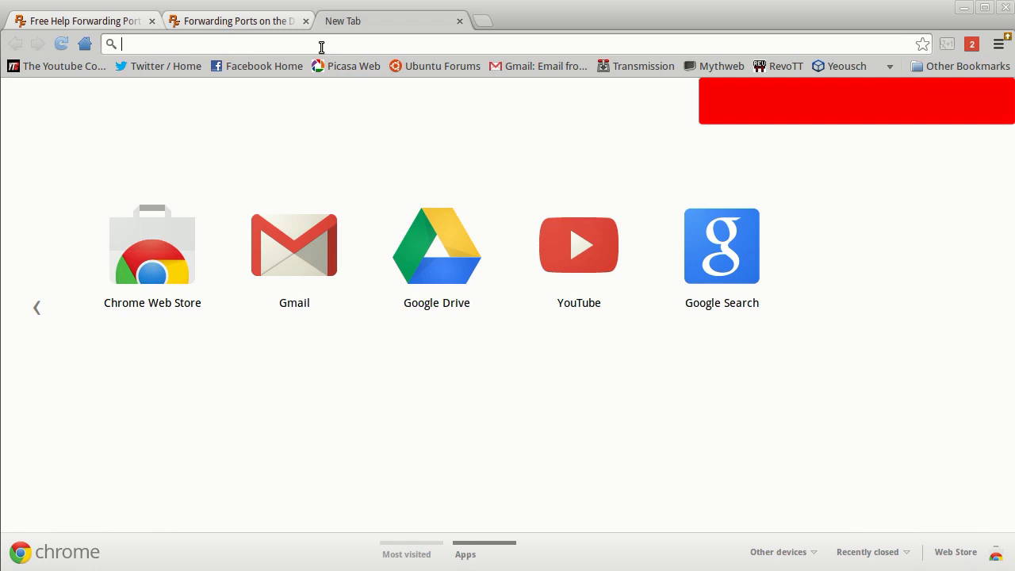
text(192.168.)
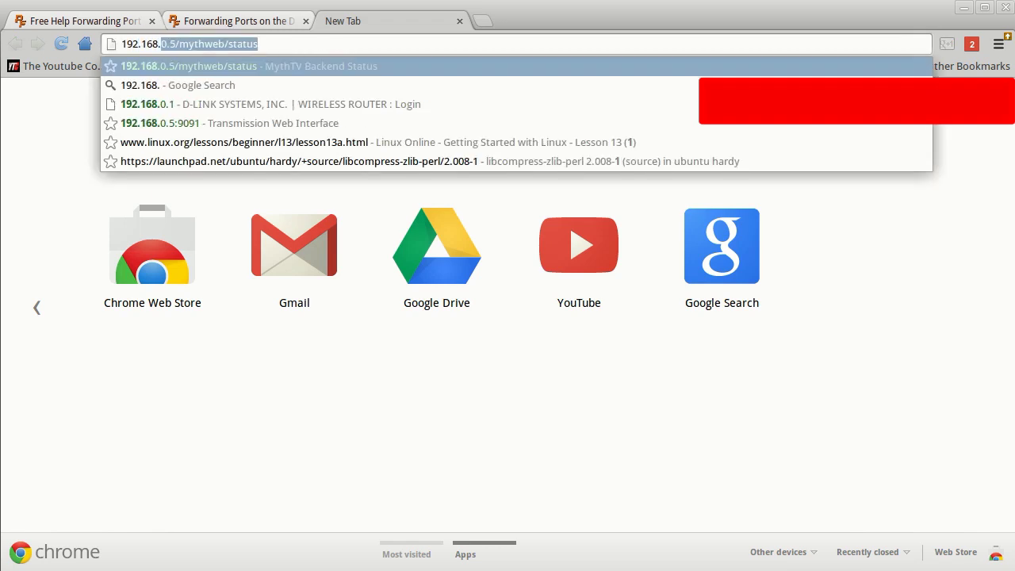
text(0.1)
key(Return)
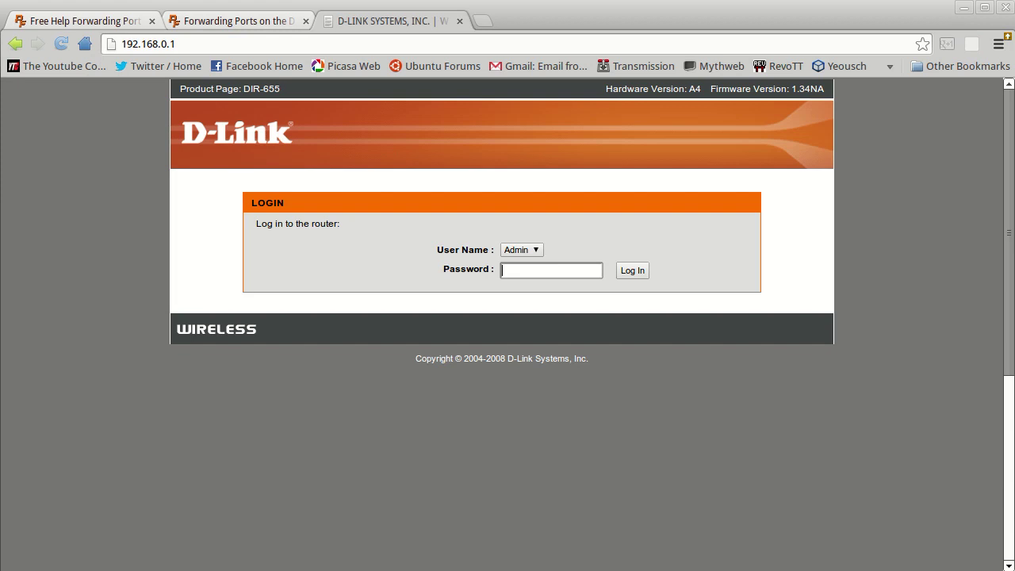
click(539, 272)
click(632, 275)
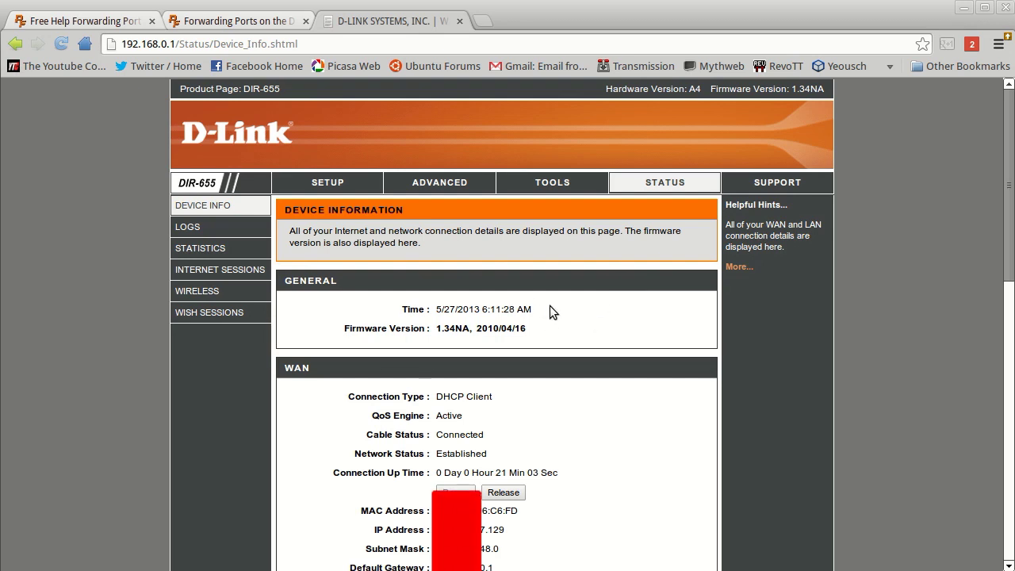
Highlight the WAN IP address and current WAN MAC address on the Device Information page
scroll(552, 306, down, 2)
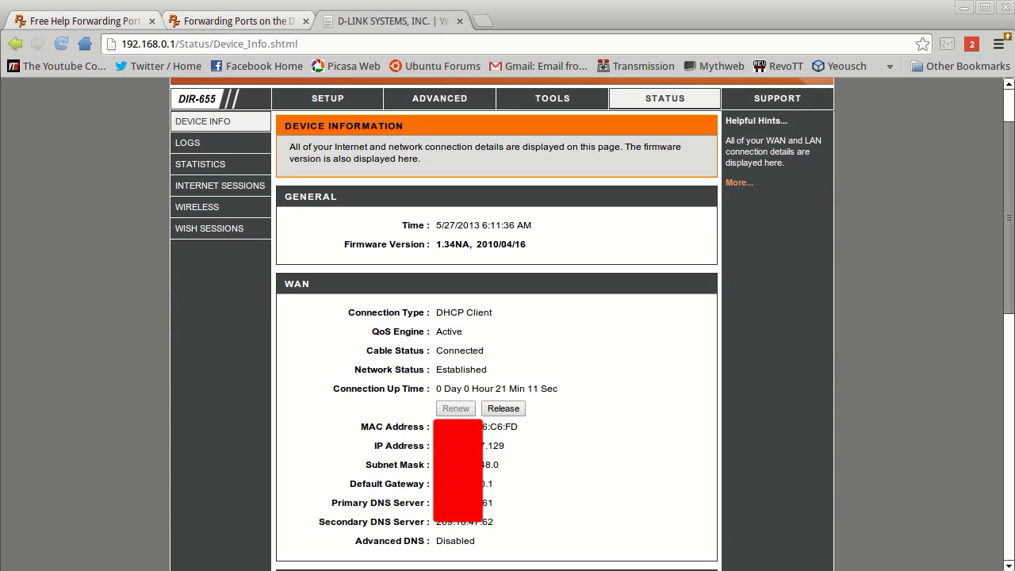
drag(482, 445, 505, 444)
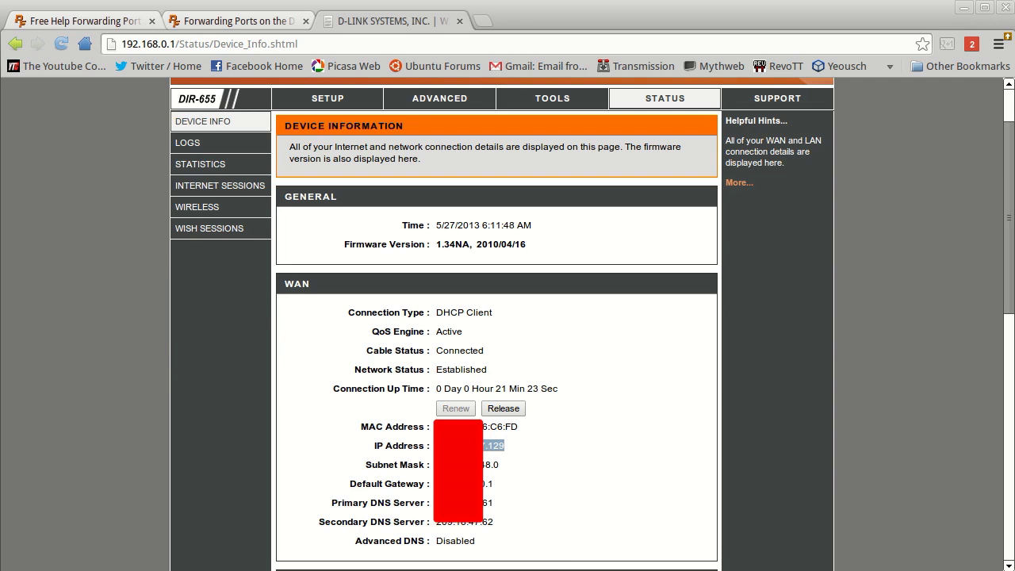
drag(436, 428, 526, 429)
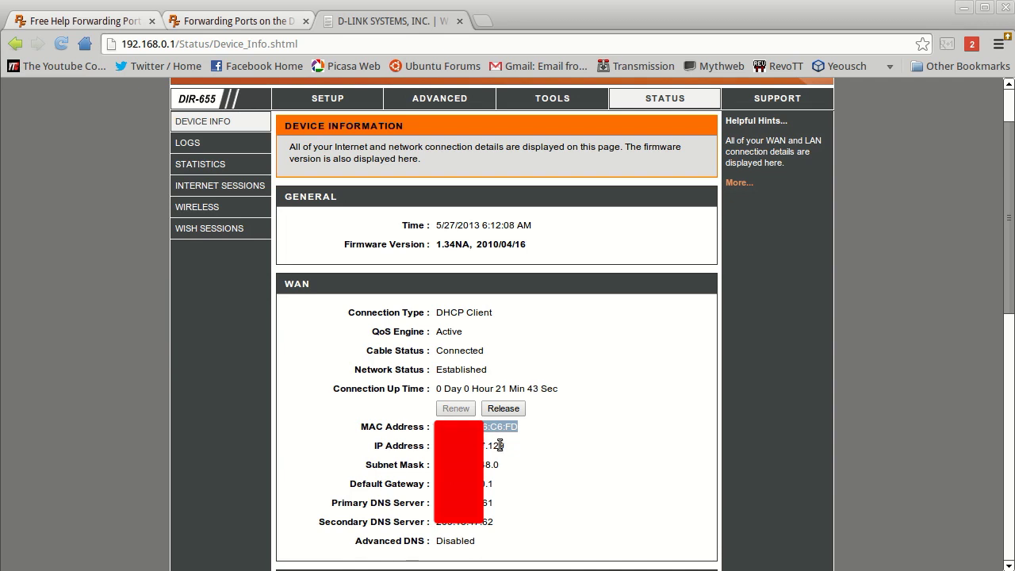
click(520, 430)
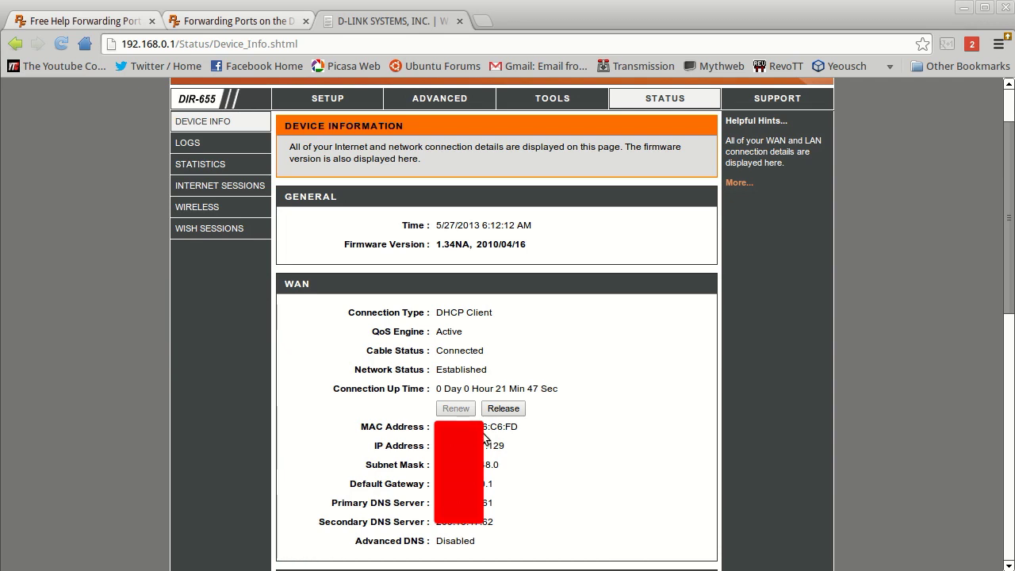
mouse_move(516, 427)
mouse_down()
mouse_move(449, 426)
mouse_move(444, 119)
mouse_move(526, 434)
mouse_up()
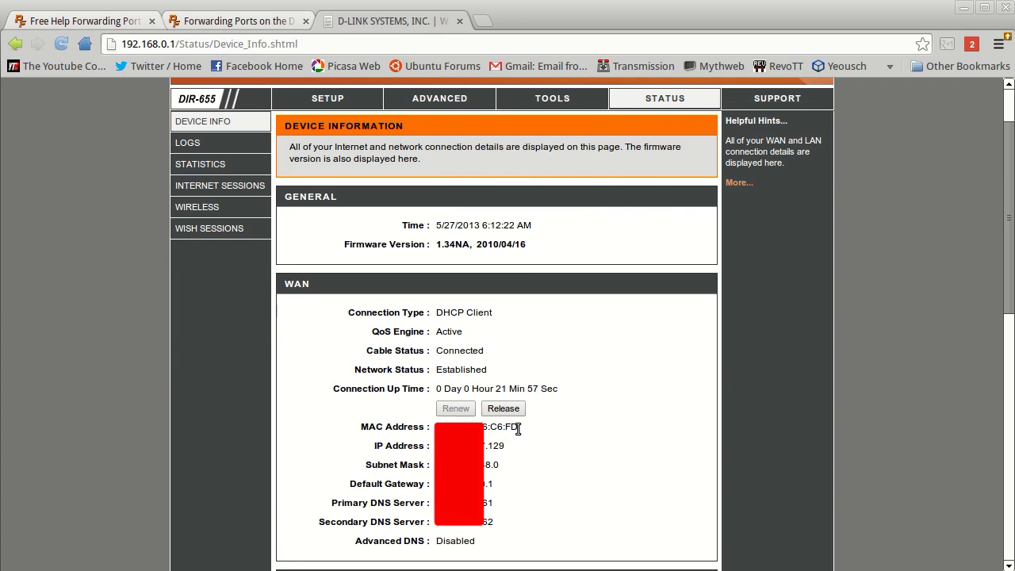
scroll(518, 424, down, 5)
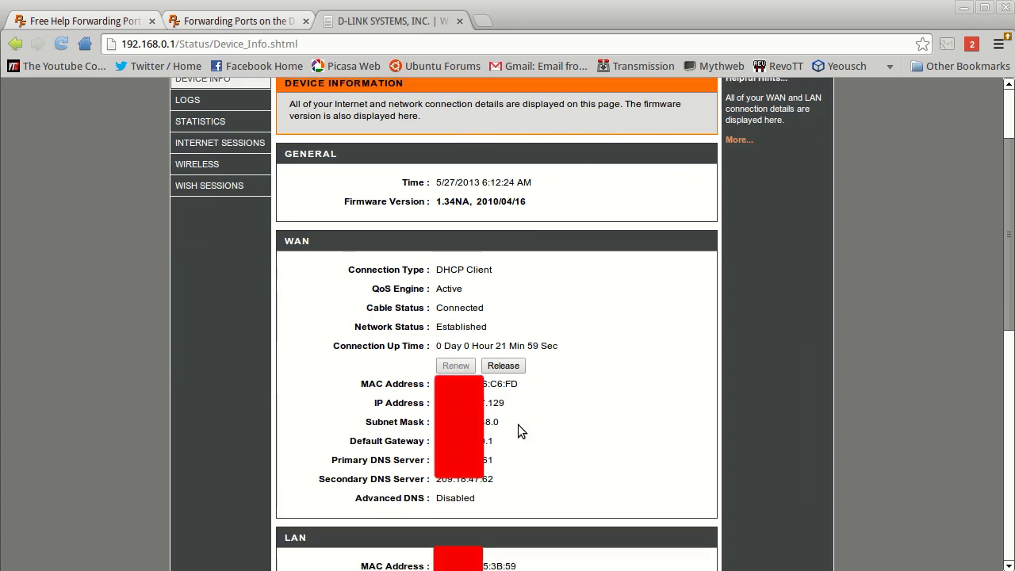
scroll(518, 424, up, 6)
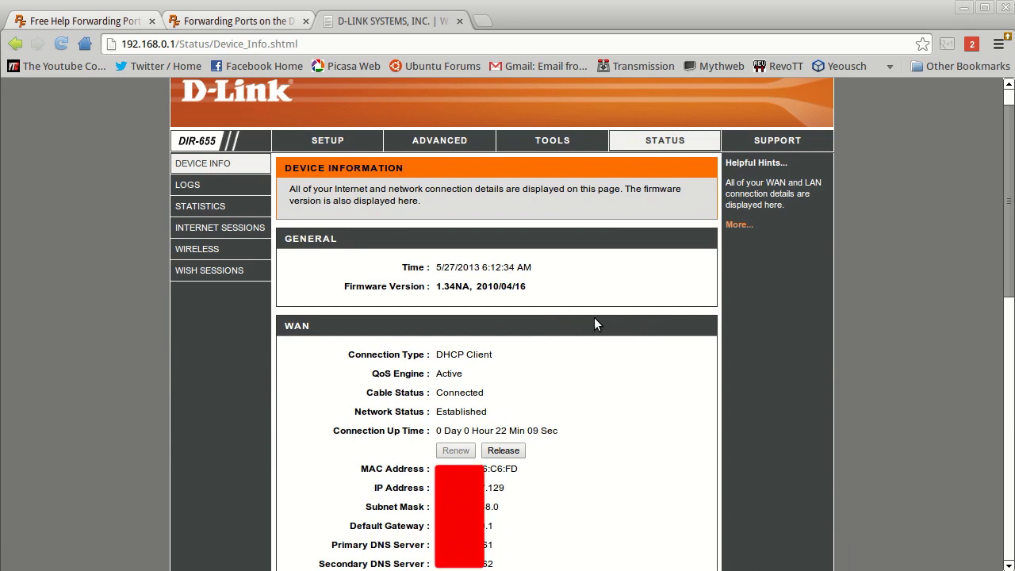
Select and copy the XBMC computer's MAC address from the LAN Computers list
scroll(580, 330, down, 5)
scroll(580, 330, down, 6)
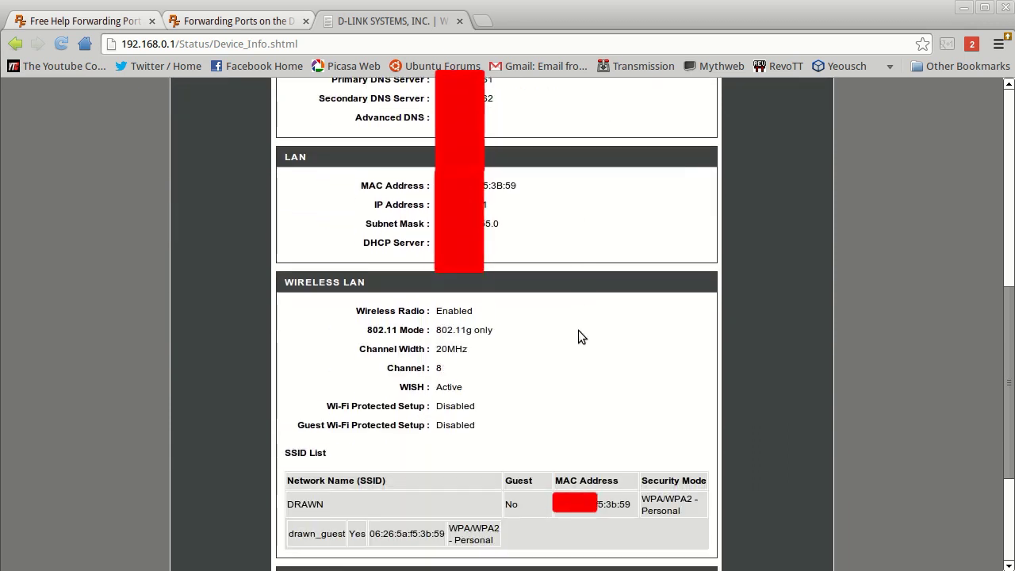
scroll(578, 330, up, 12)
scroll(618, 388, down, 17)
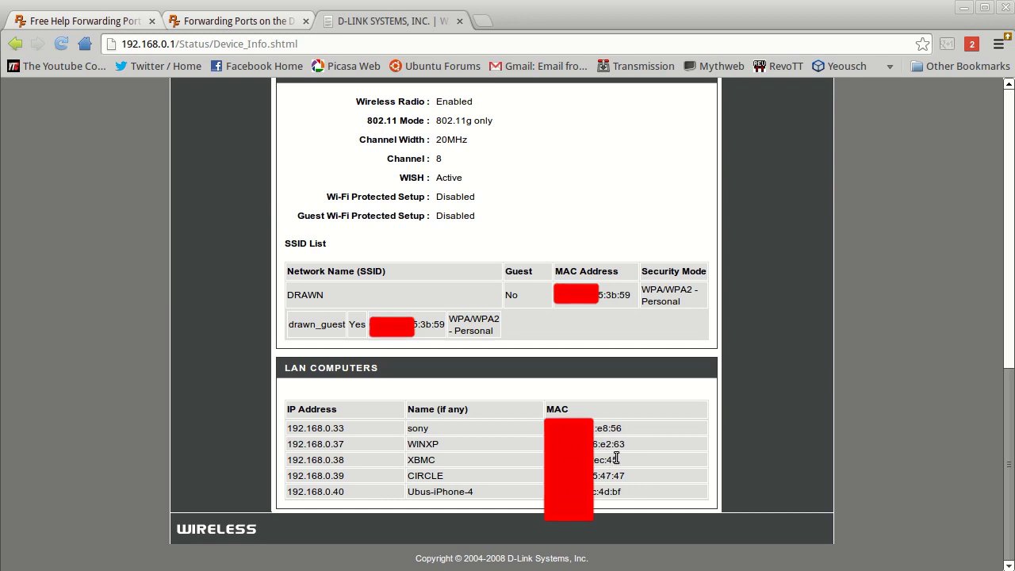
drag(617, 459, 578, 460)
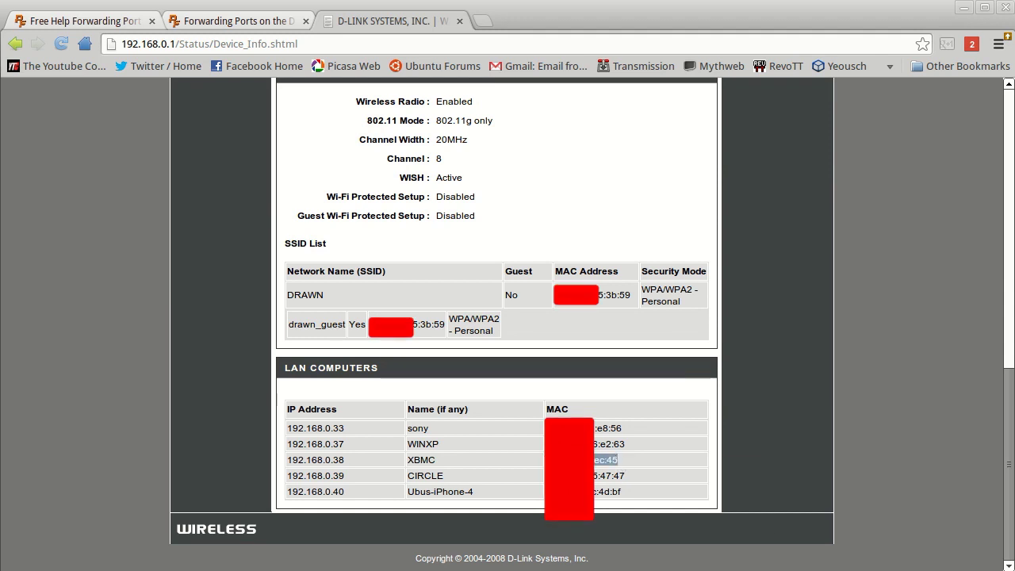
right_click(591, 461)
key(Escape)
scroll(636, 459, up, 3)
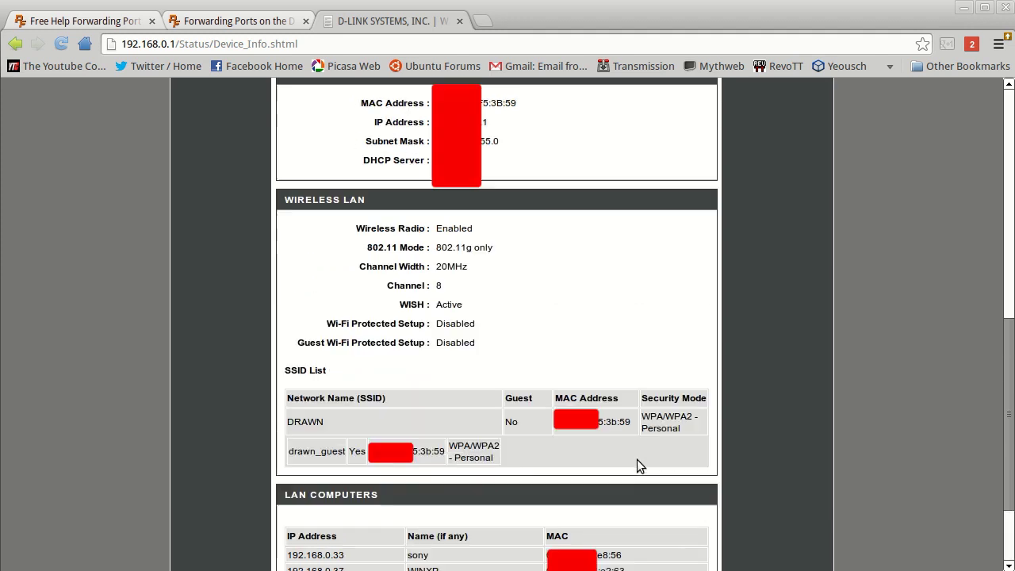
scroll(627, 458, up, 8)
scroll(599, 450, down, 3)
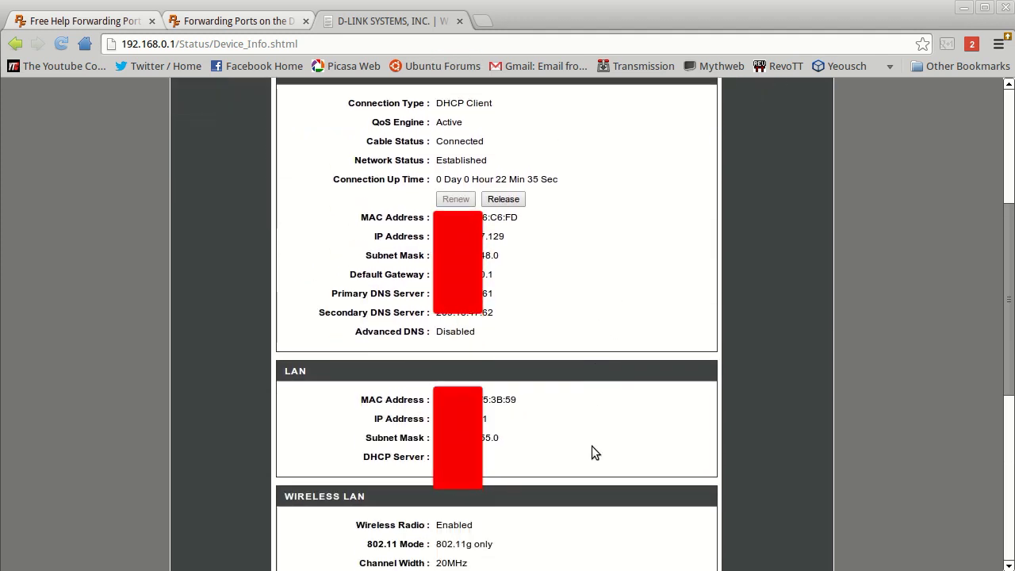
scroll(591, 444, up, 4)
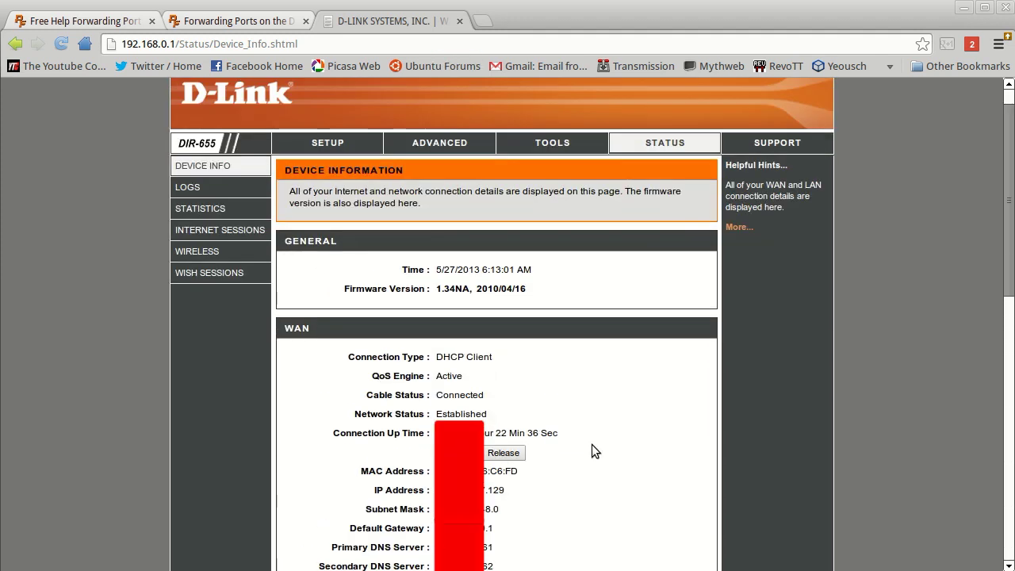
Open the SETUP section's Manual Internet Connection Setup page
click(329, 143)
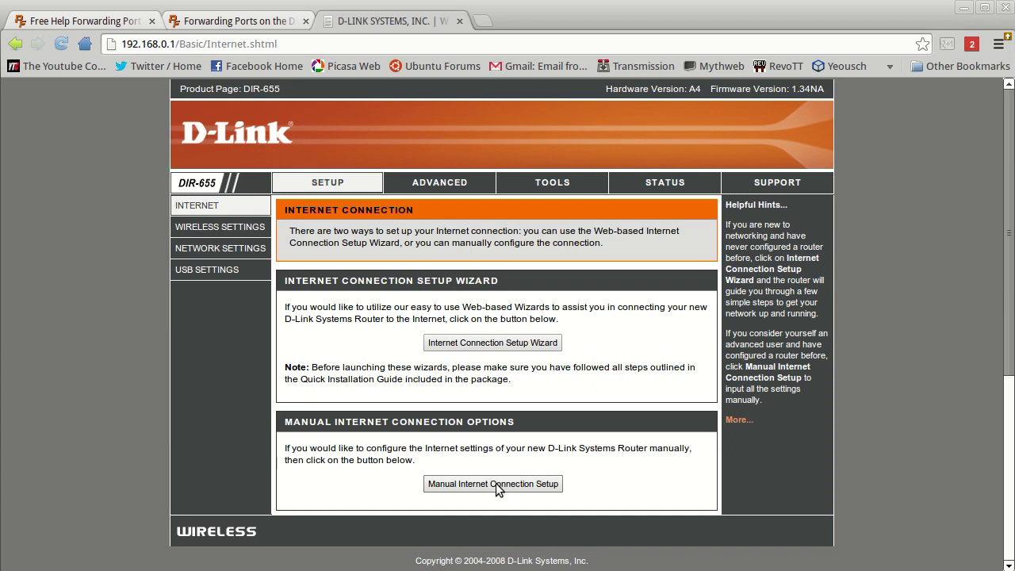
click(495, 485)
click(490, 490)
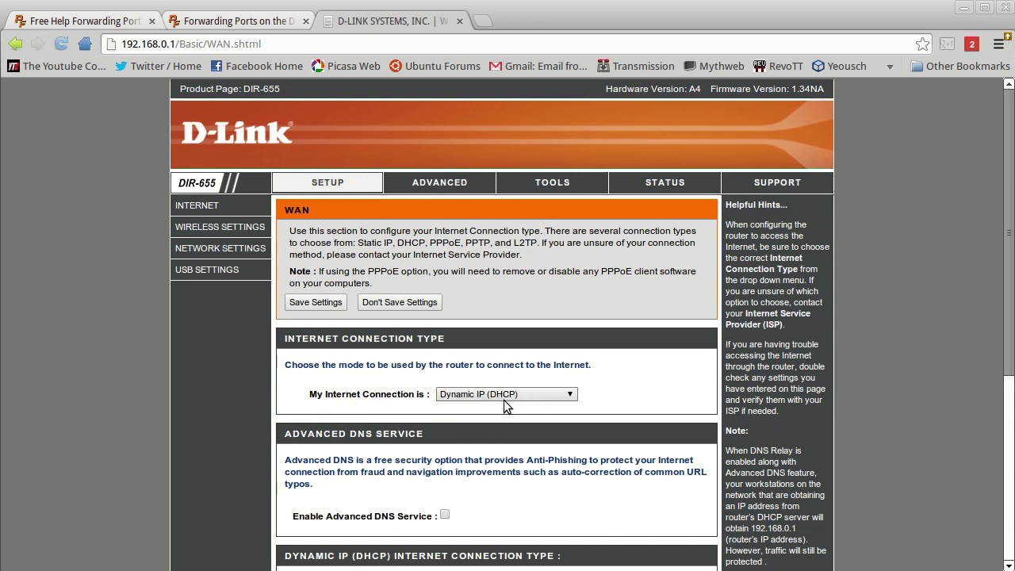
scroll(616, 473, down, 5)
scroll(614, 468, down, 3)
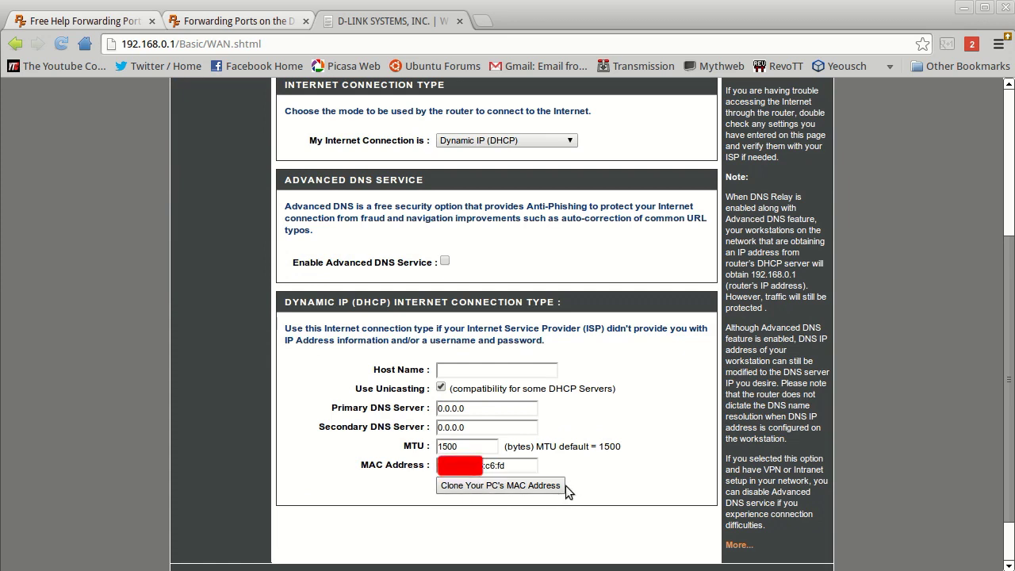
Paste the XBMC computer's MAC over the existing WAN MAC Address value
click(535, 486)
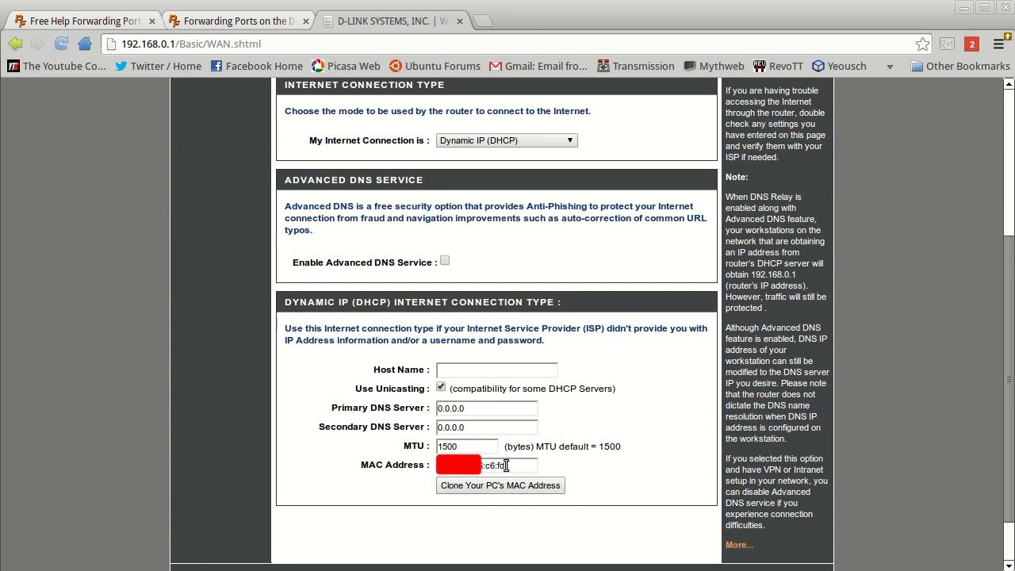
drag(506, 465, 438, 465)
right_click(484, 464)
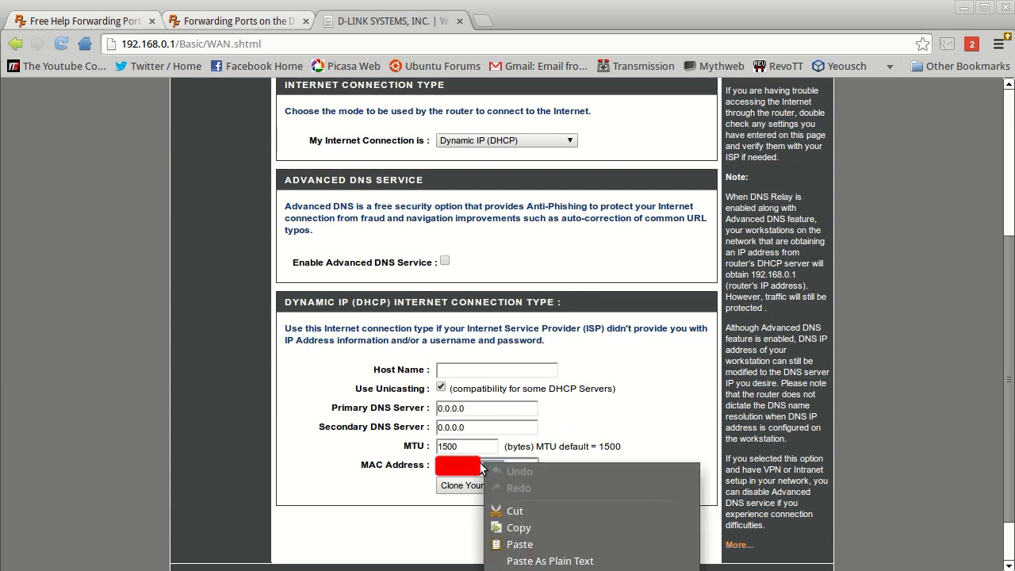
click(519, 544)
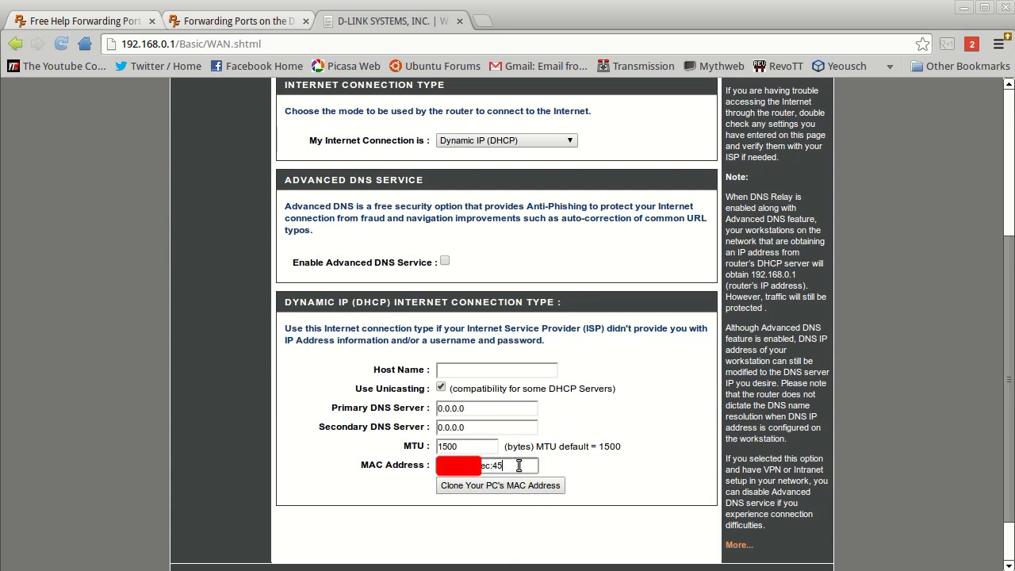
scroll(618, 473, up, 5)
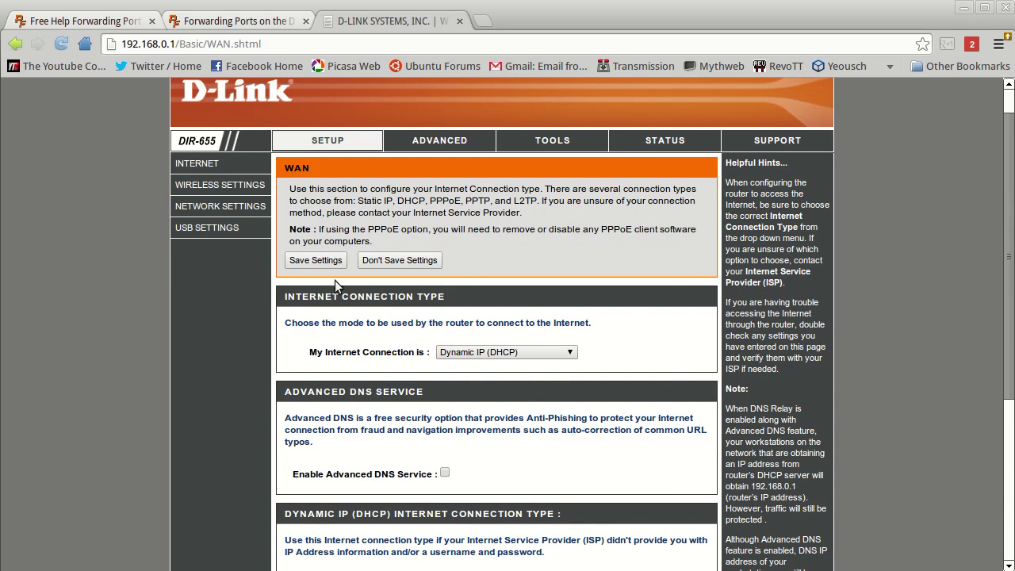
Save the new WAN MAC settings and reboot the router
click(317, 260)
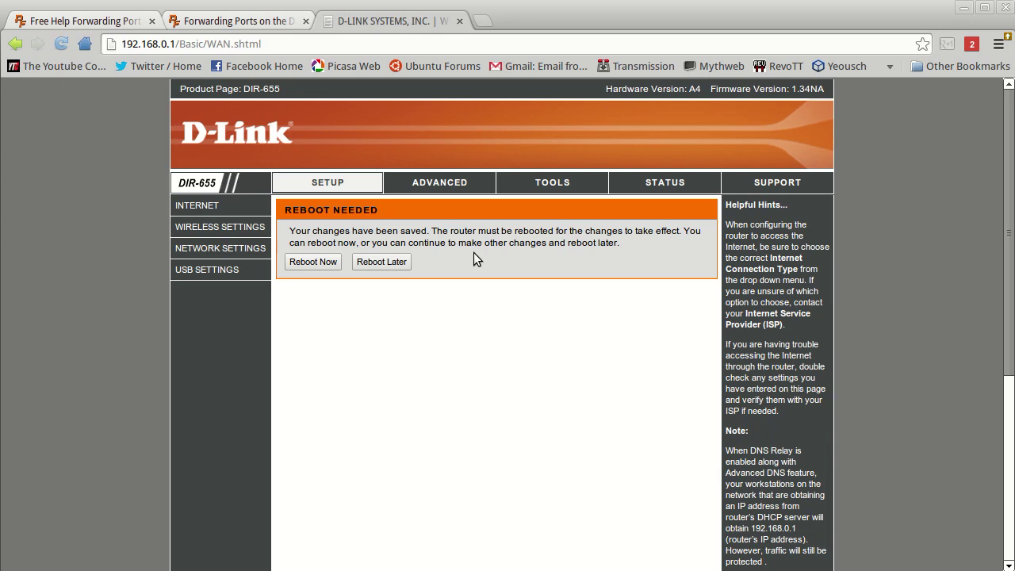
click(315, 261)
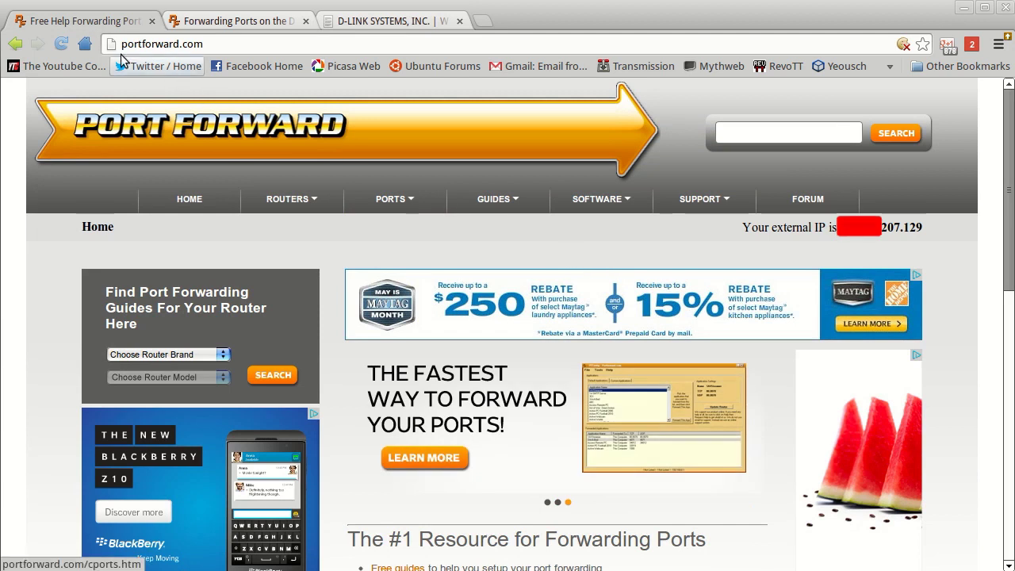
Reload portforward.com and highlight the 'Your external IP is' line showing the new IP ending 203.94
click(61, 44)
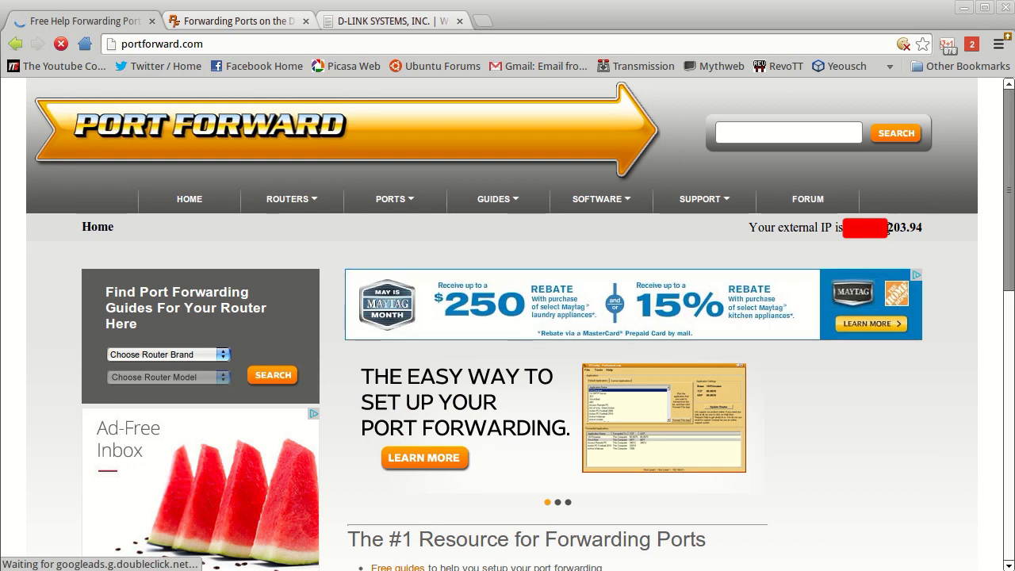
drag(748, 227, 925, 228)
click(924, 228)
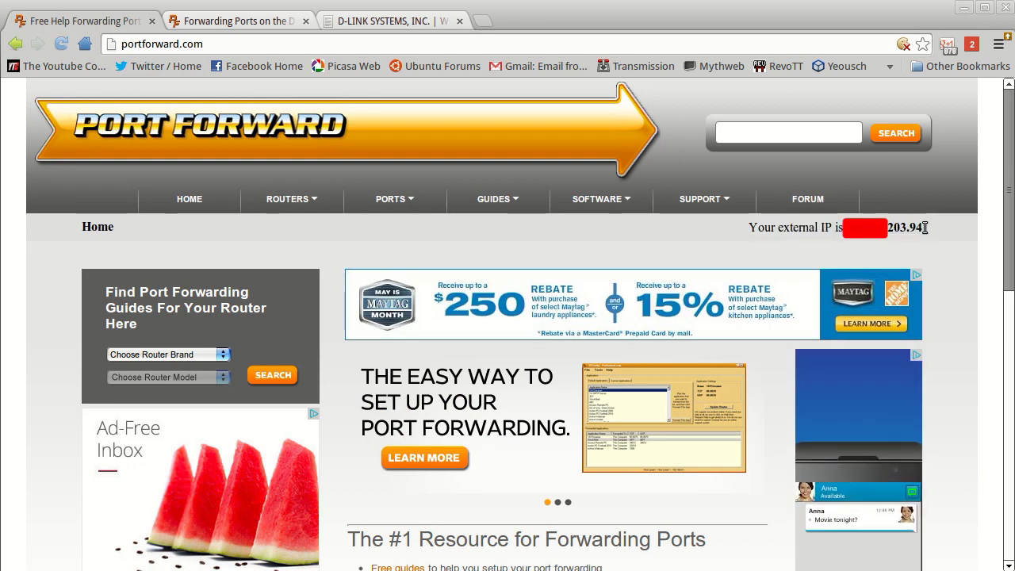
triple_click(923, 227)
click(935, 227)
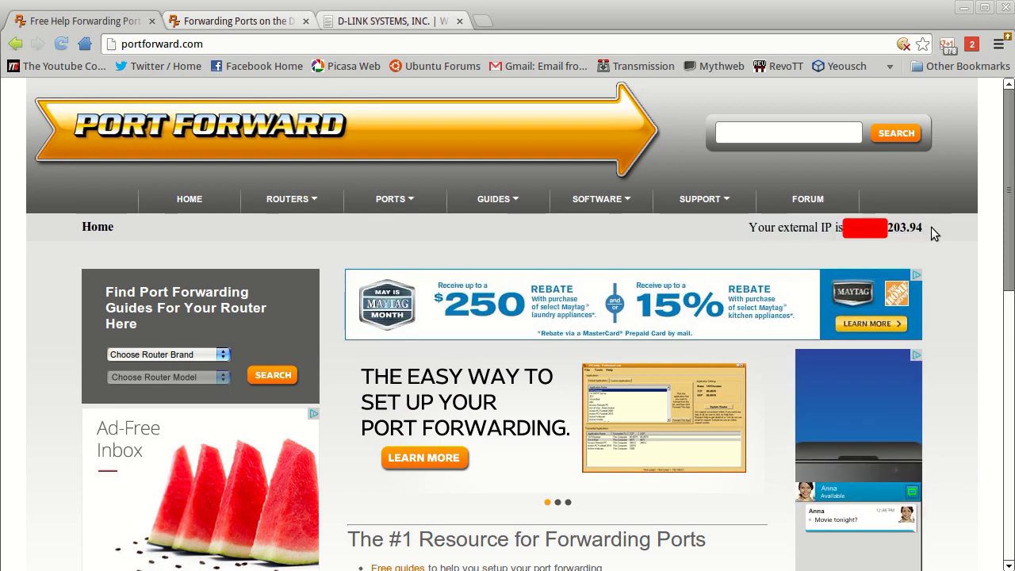